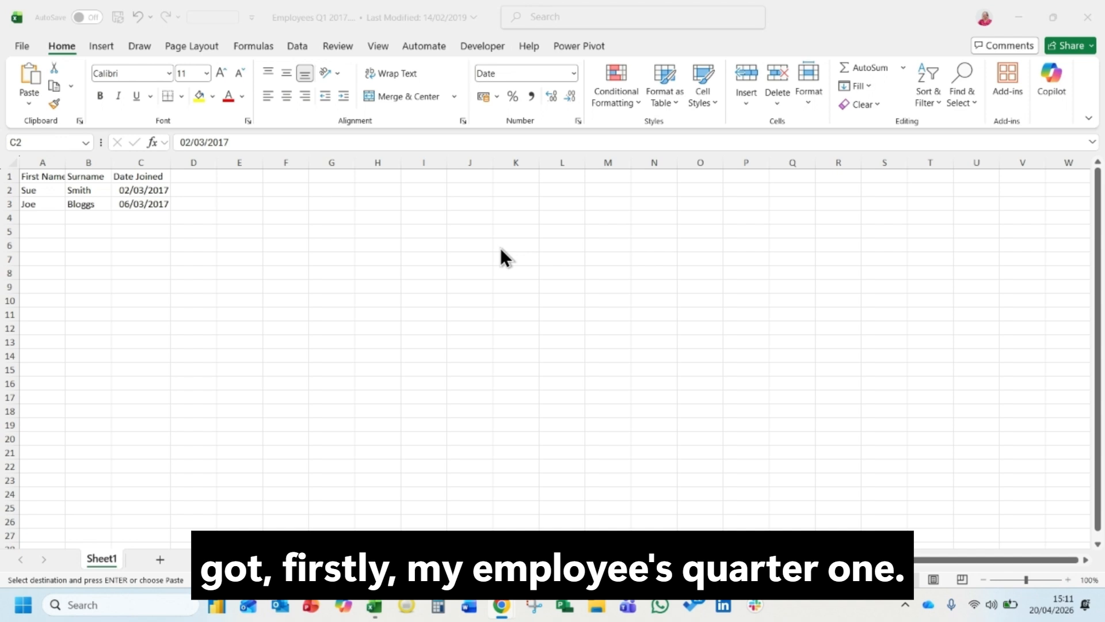
# Format the Employees Q1 2017 data, A1:C3, as a table with headers in a light blue medium style
pyautogui.click(267, 309)
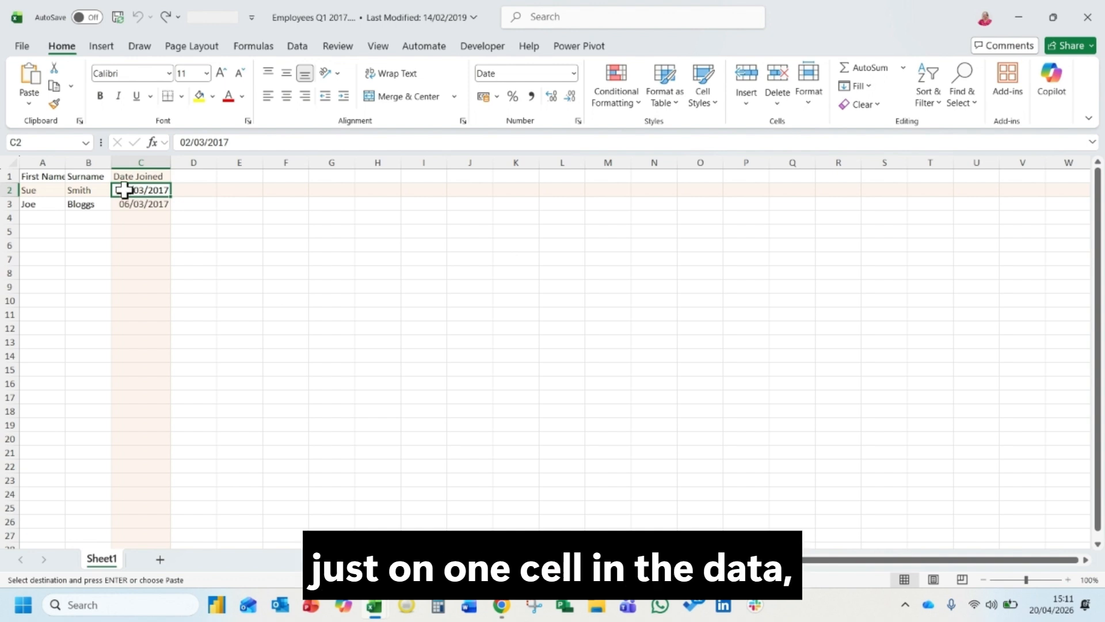
pyautogui.click(659, 101)
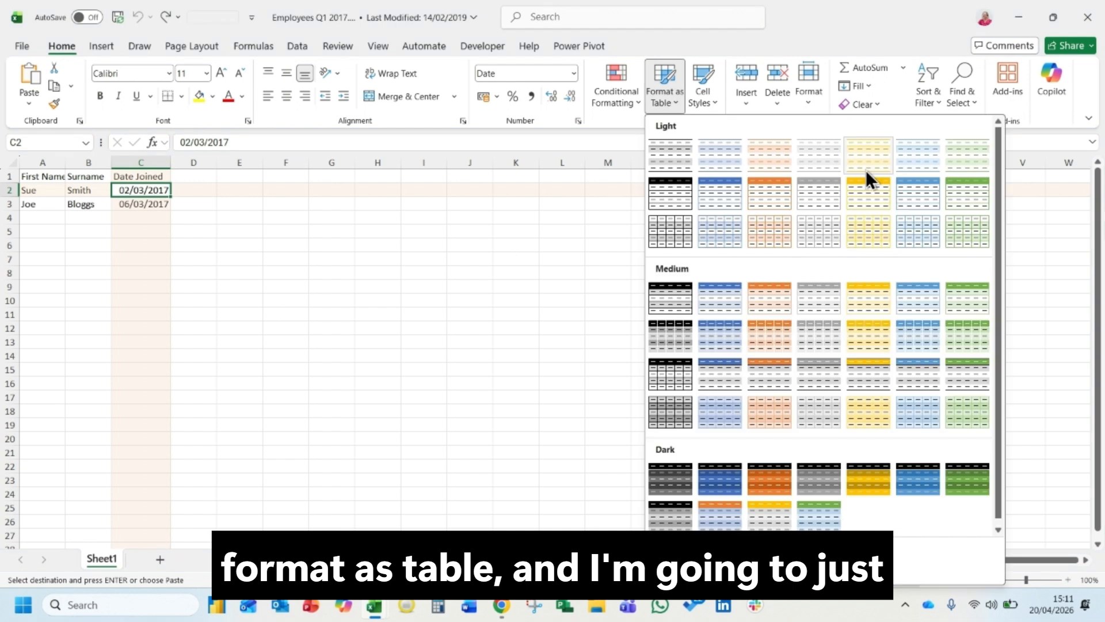
pyautogui.click(925, 293)
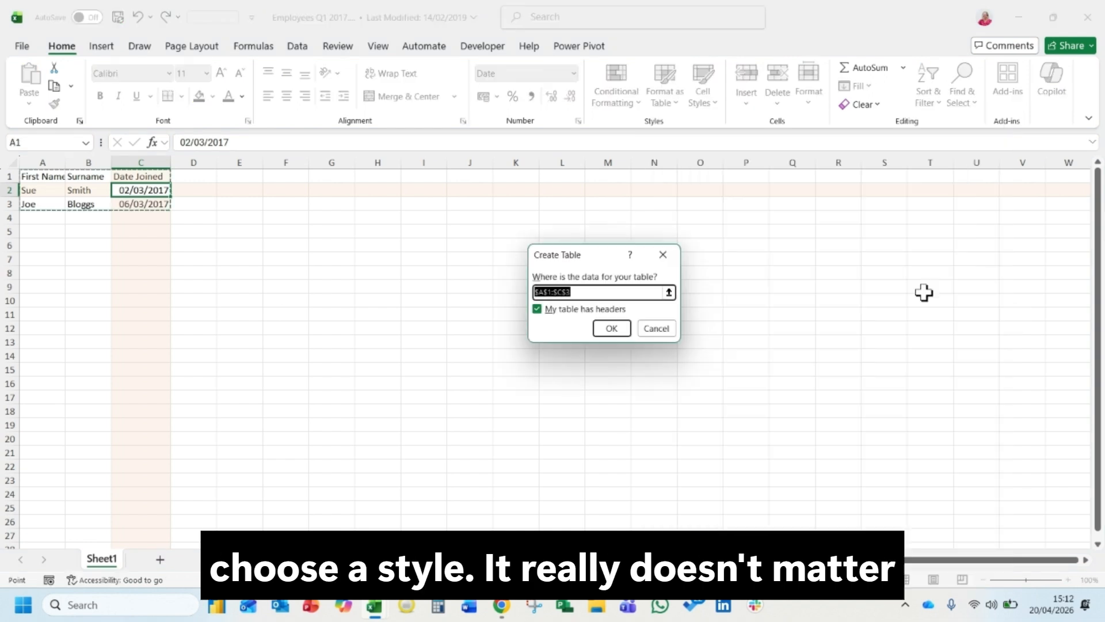
pyautogui.click(615, 328)
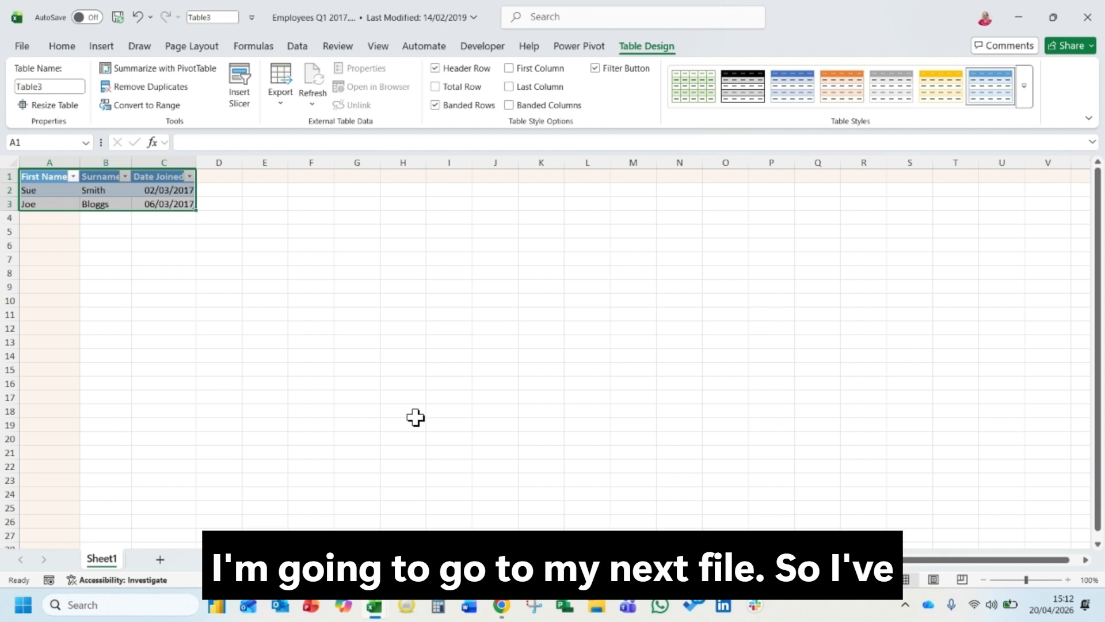
# In the Employees Q2 2017 workbook, format the data A1:C4 as a table with headers in the same light blue medium style
pyautogui.moveTo(374, 610)
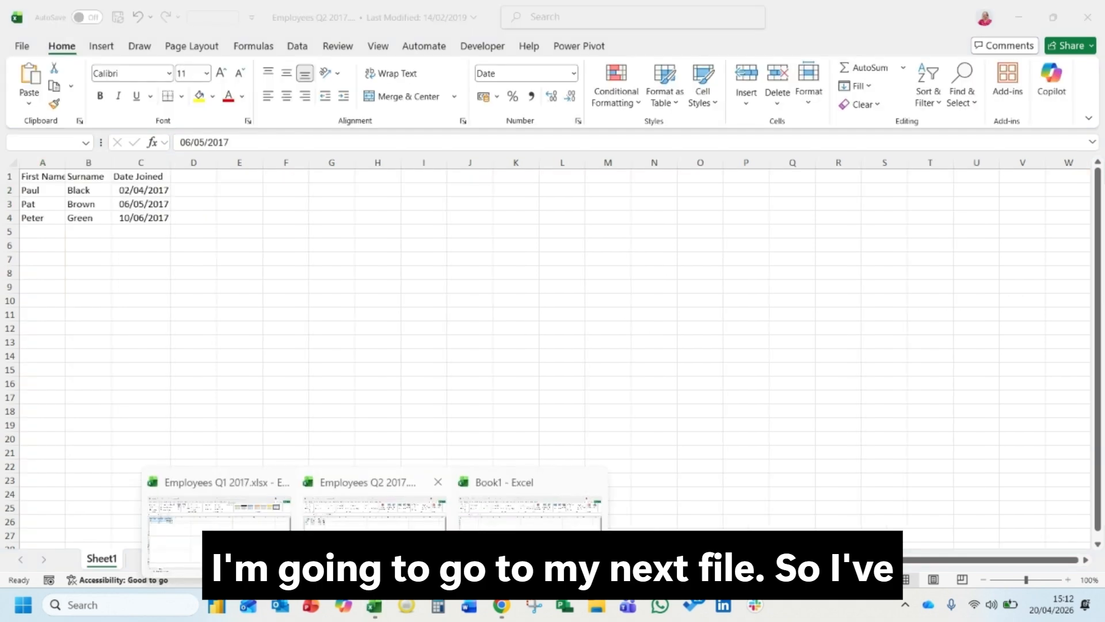
pyautogui.click(374, 509)
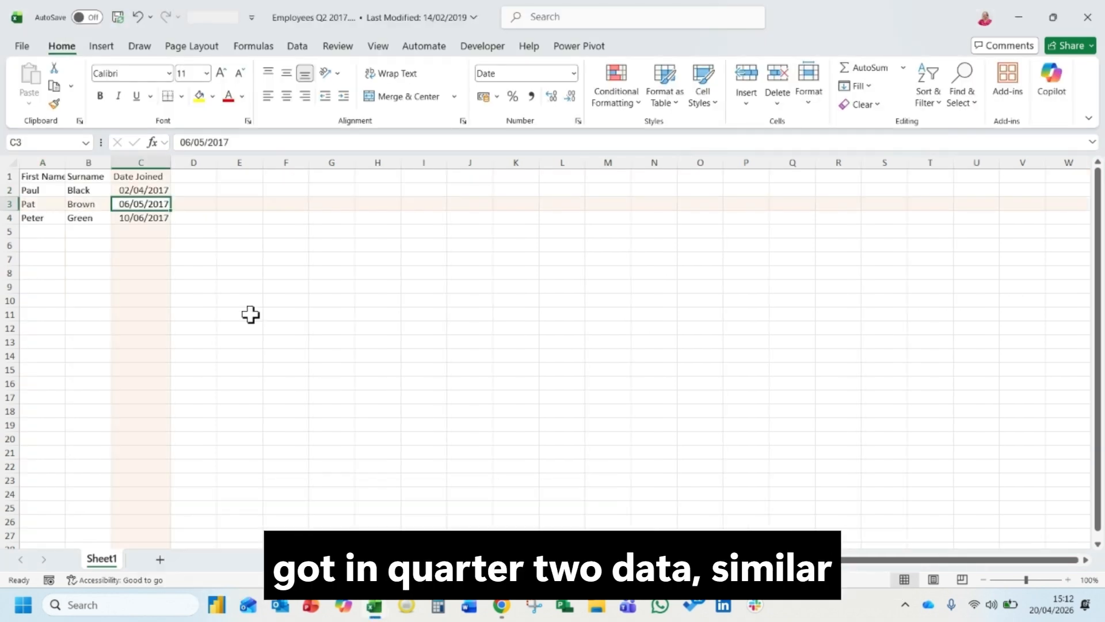
pyautogui.click(92, 202)
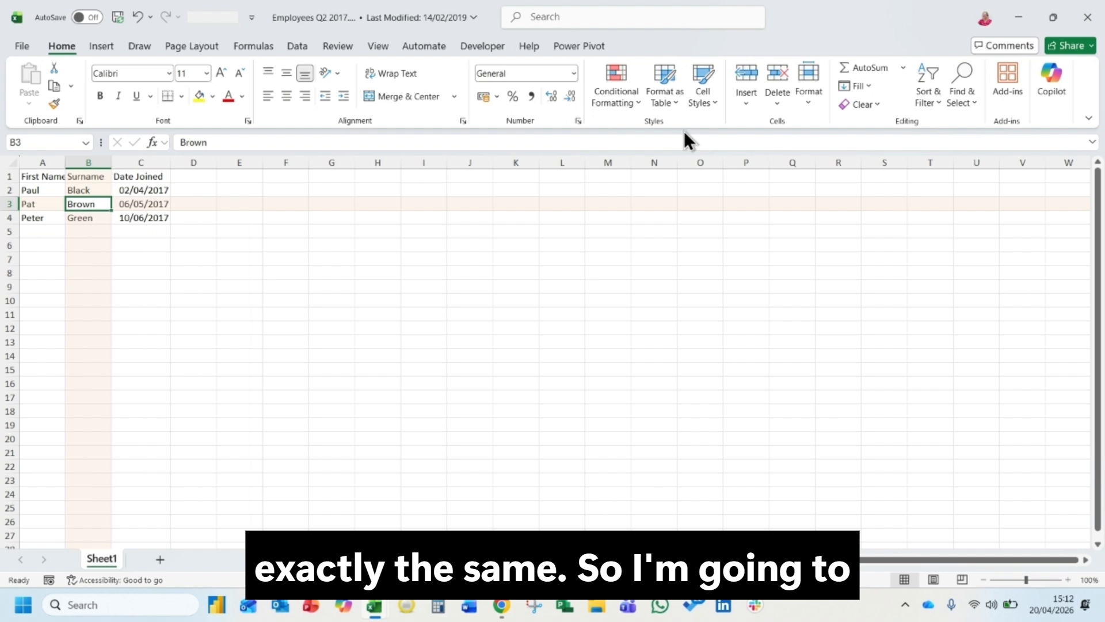
pyautogui.click(673, 103)
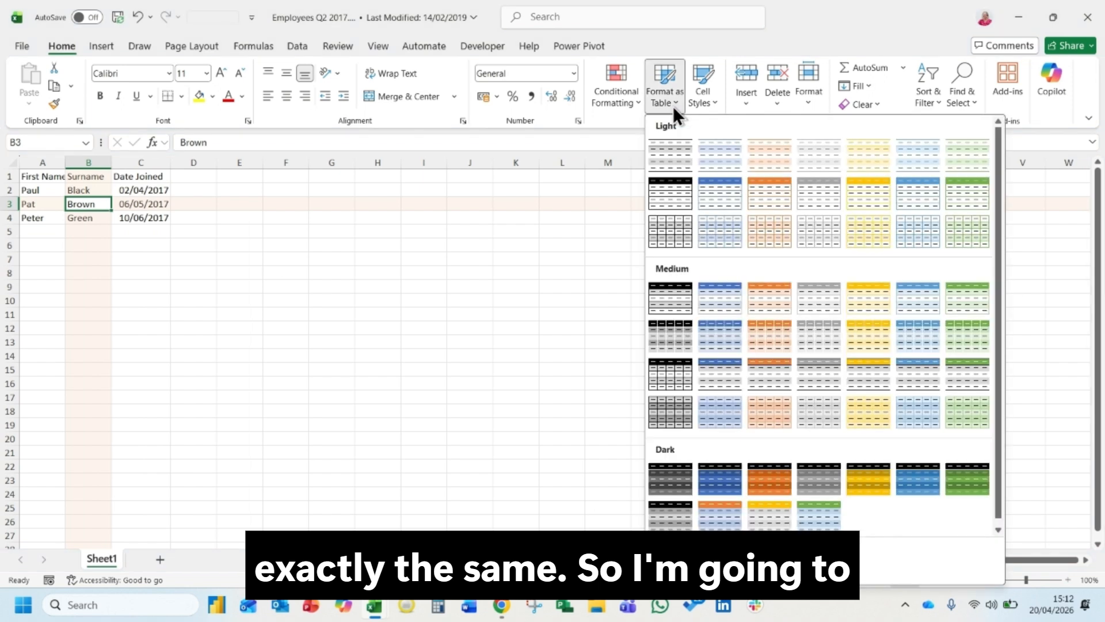
pyautogui.click(921, 302)
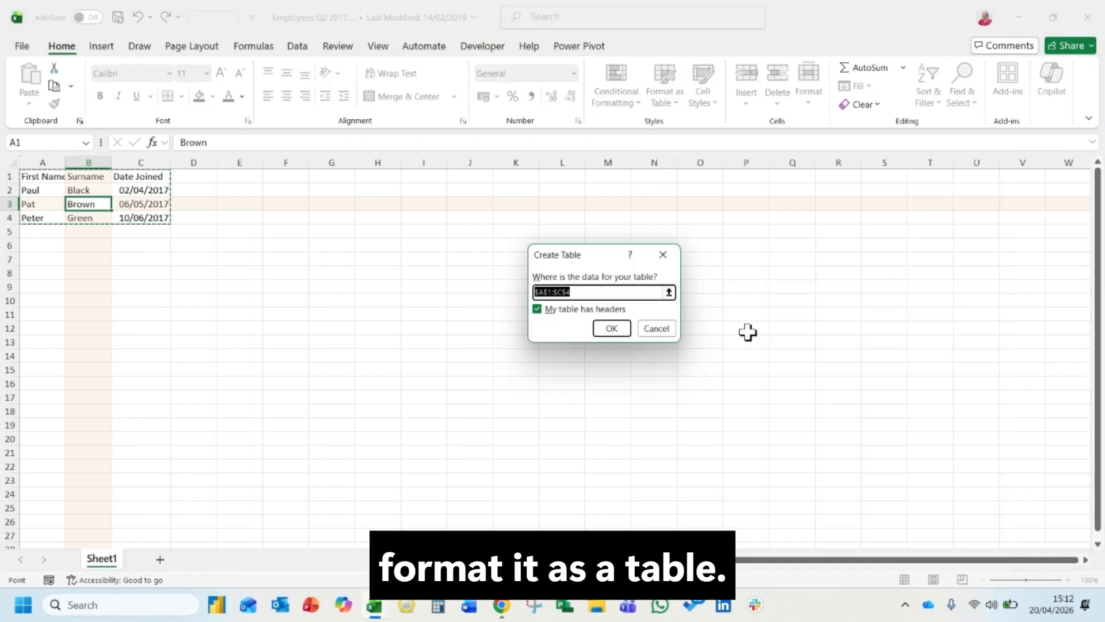
pyautogui.click(619, 327)
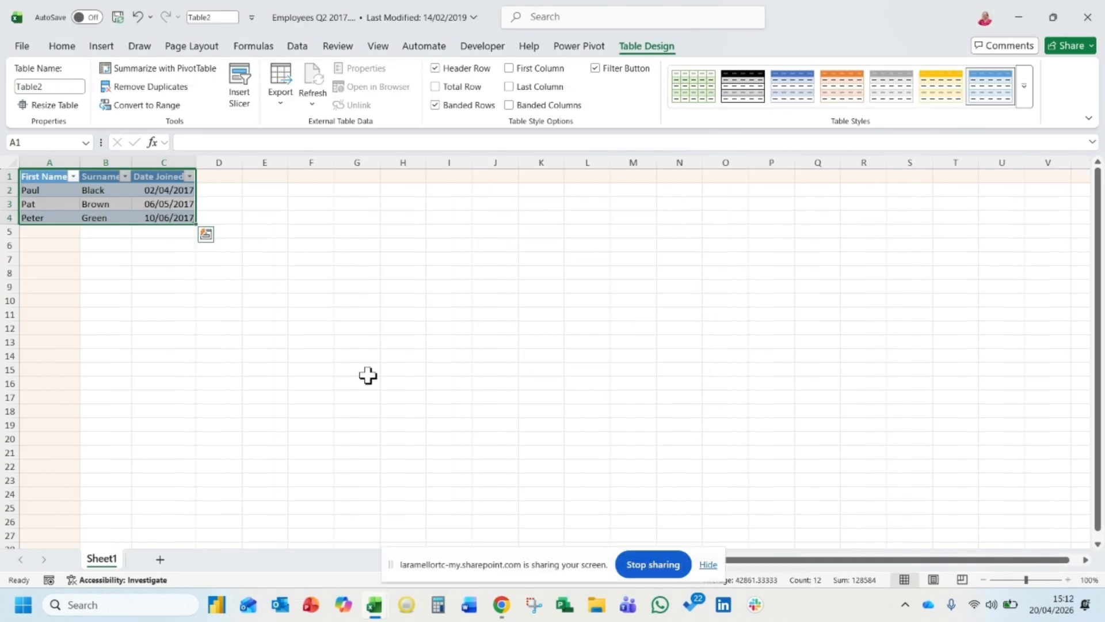
# Copy the First Name, Surname and Date Joined headings from the Employees Q1 2017 table into row 1 of Book1
pyautogui.moveTo(373, 611)
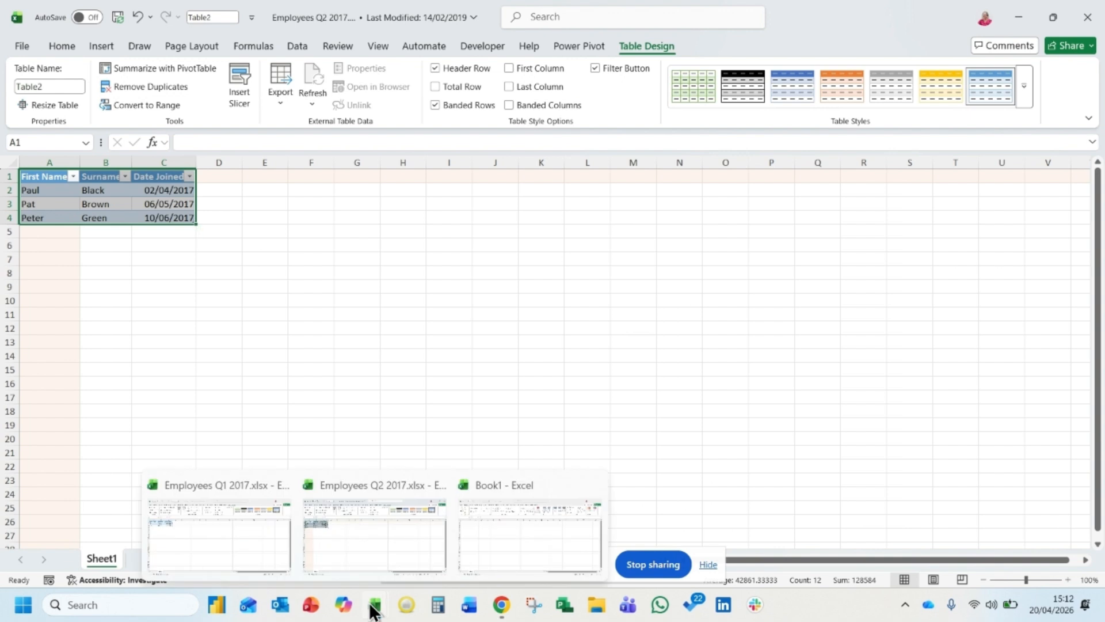
pyautogui.click(532, 521)
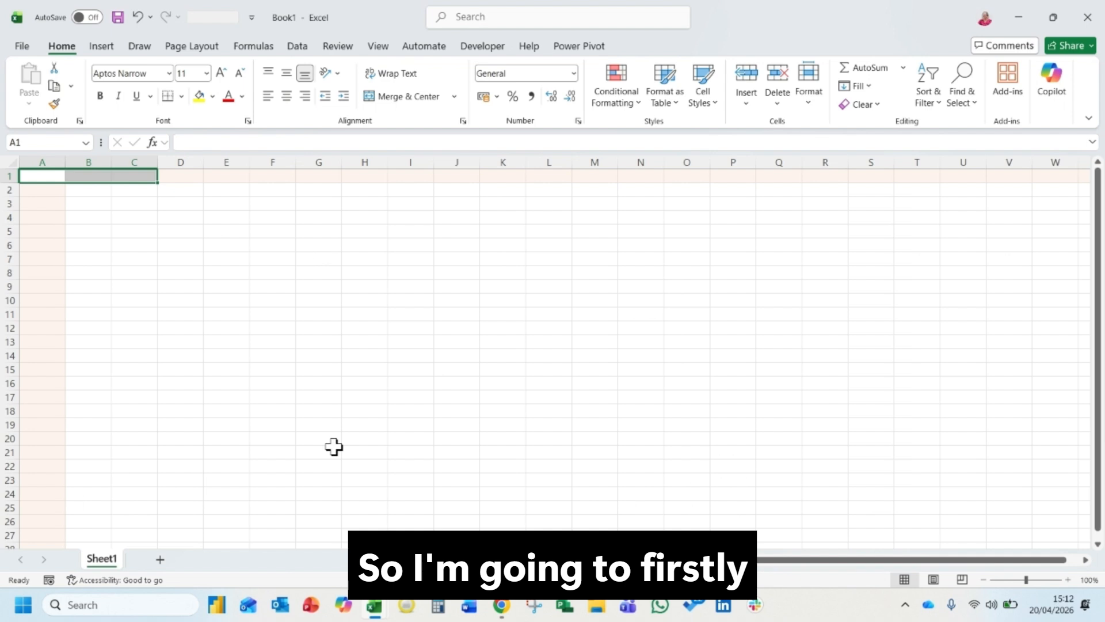
pyautogui.click(373, 608)
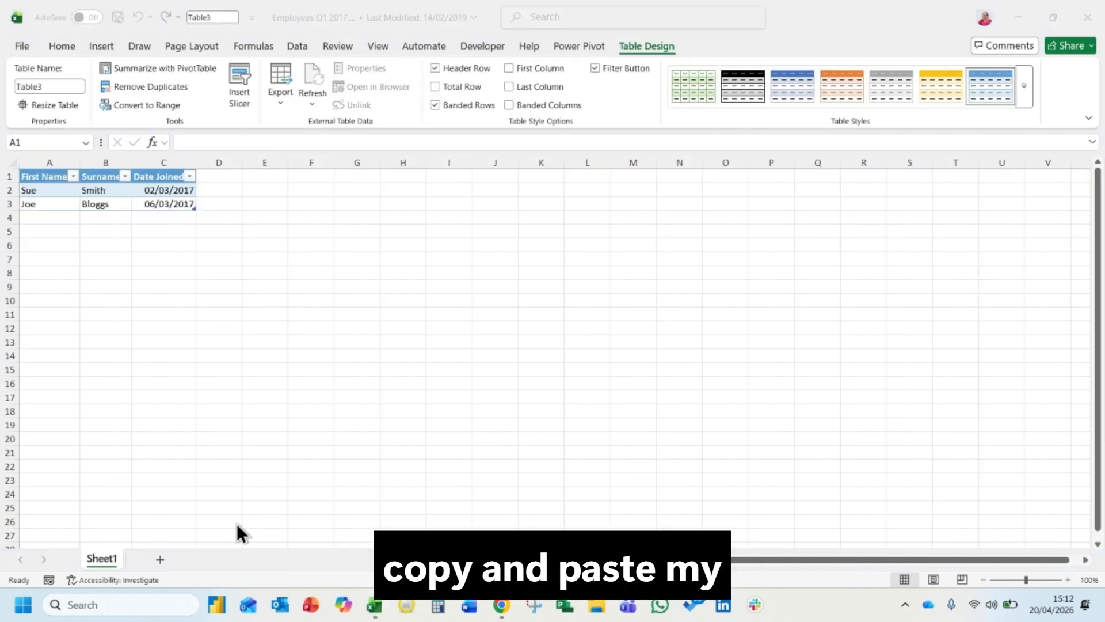
pyautogui.click(33, 176)
pyautogui.hotkey('ctrl', 'a')
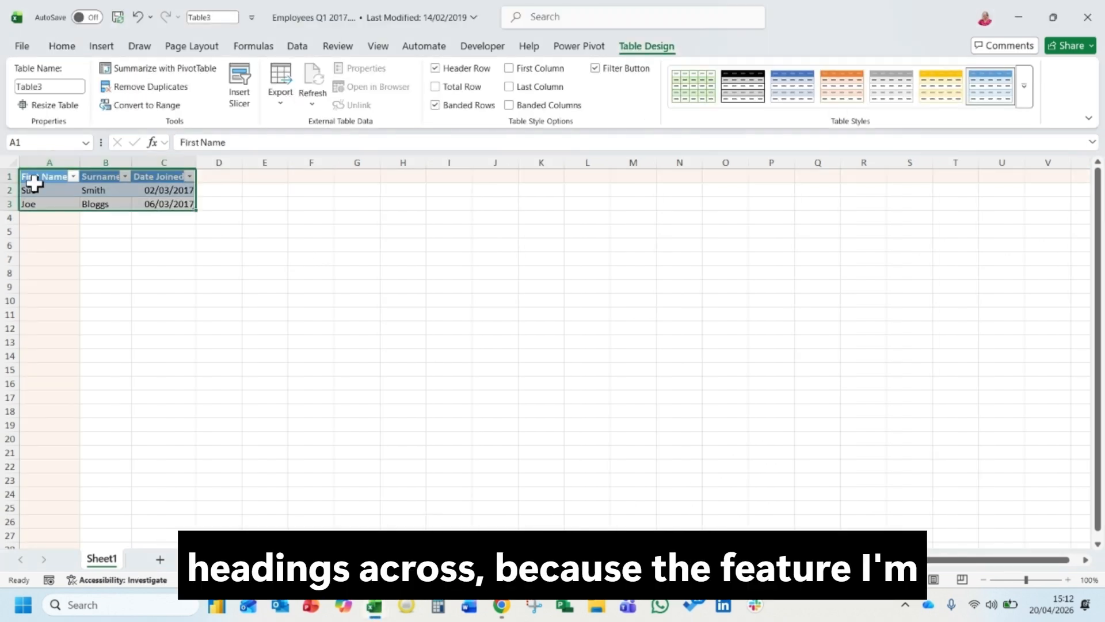
pyautogui.moveTo(33, 183); pyautogui.dragTo(67, 168)
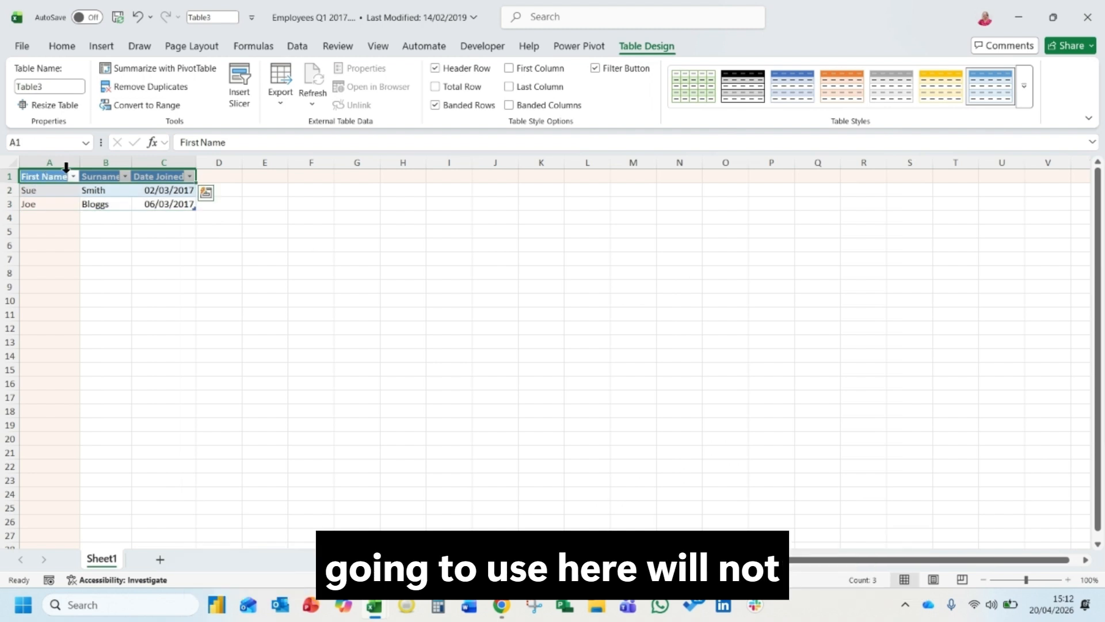
pyautogui.hotkey('ctrl', 'c')
pyautogui.moveTo(374, 604)
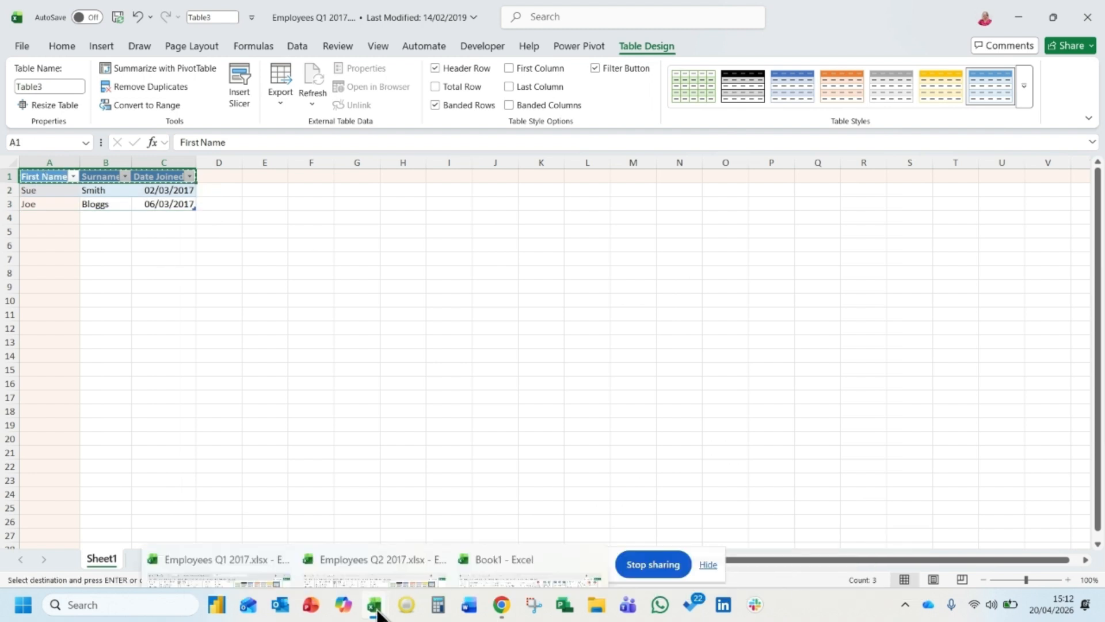
pyautogui.click(483, 557)
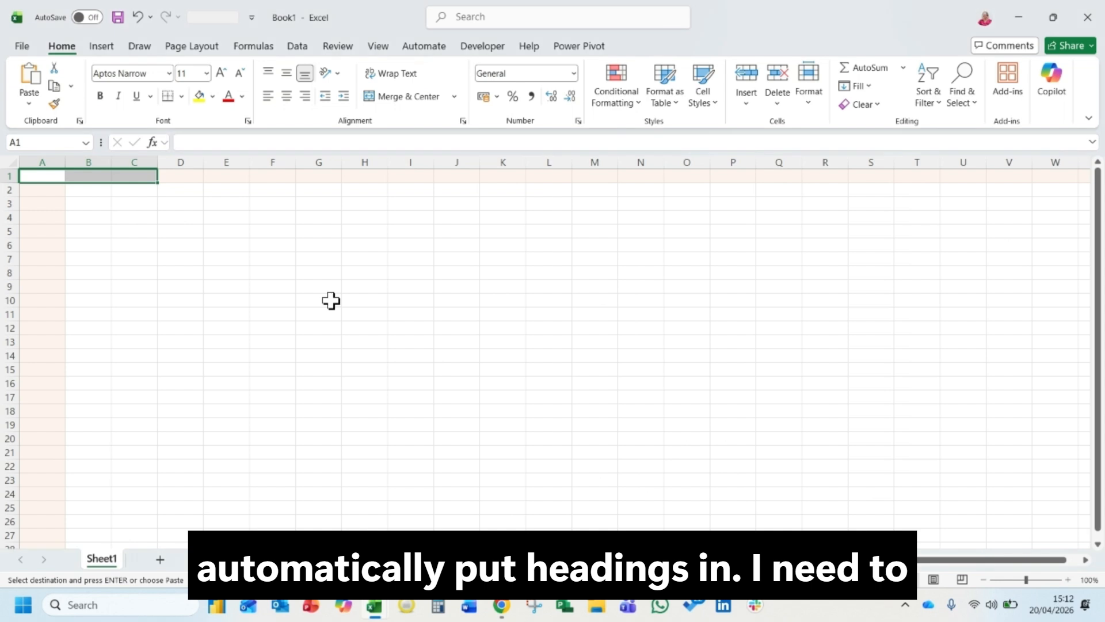
pyautogui.hotkey('ctrl', 'v')
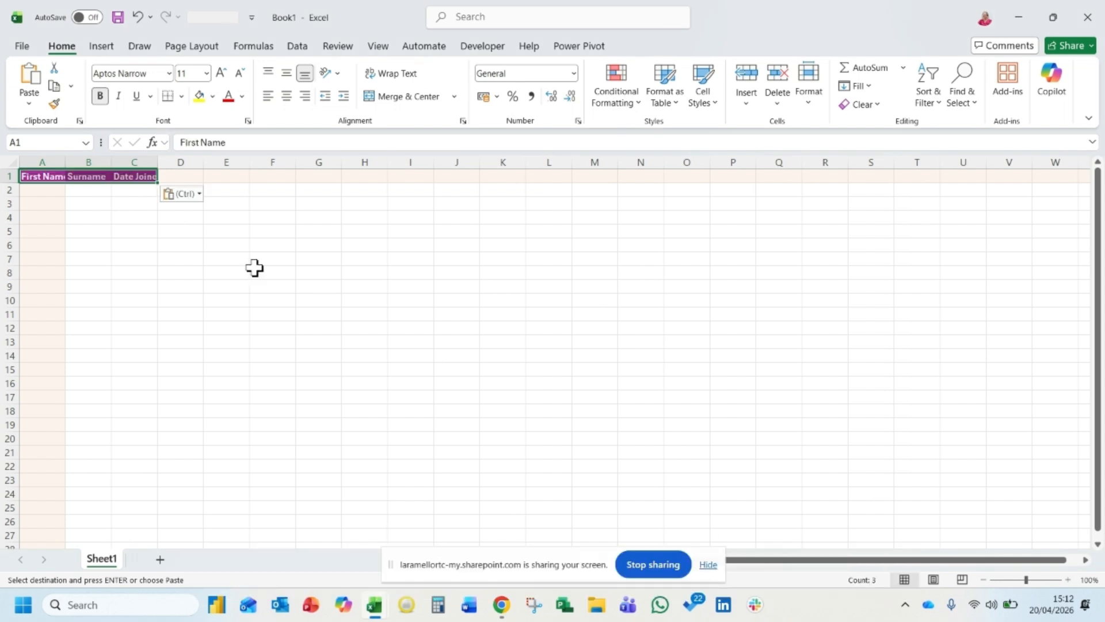
# Start a VSTACK formula in cell A2 of Book1 with the Employees Q1 2017 table's data rows as the first array
pyautogui.click(54, 193)
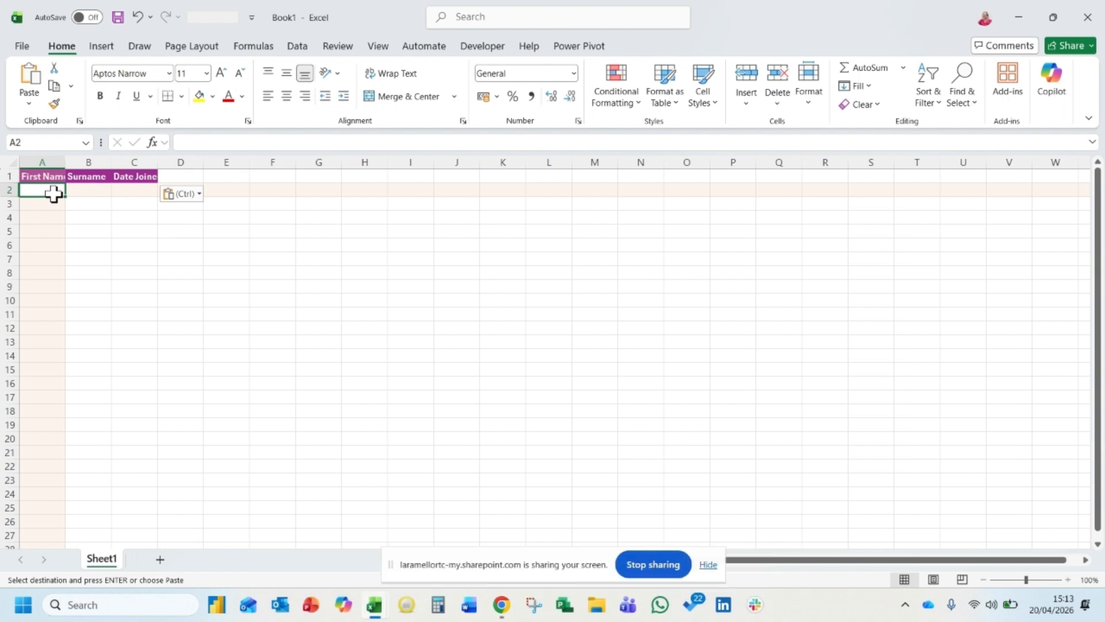
pyautogui.write('=vsta')
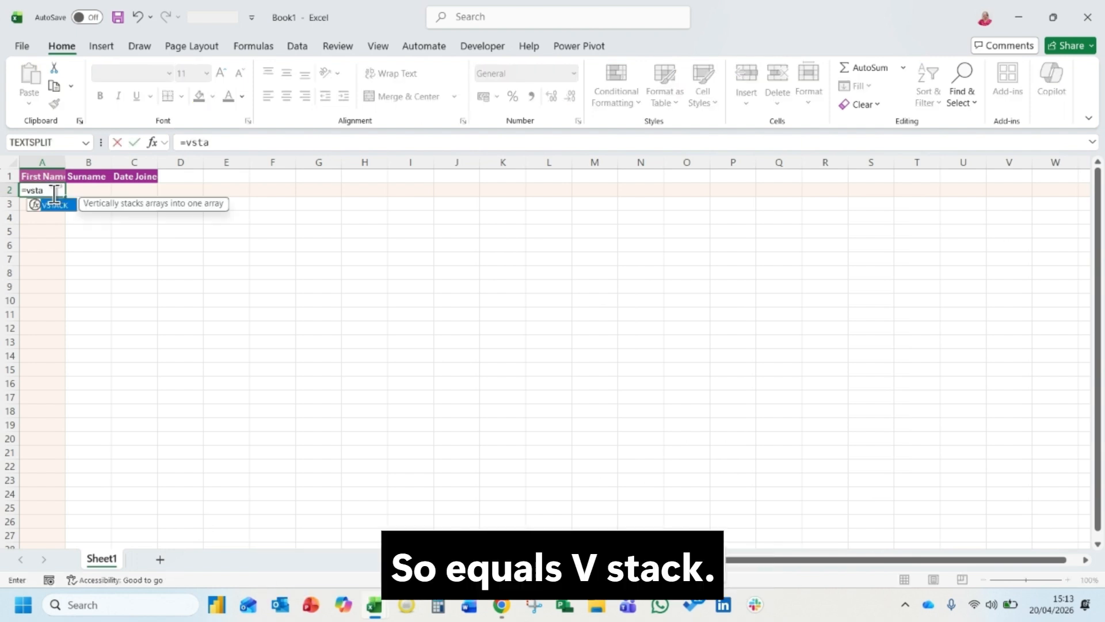
pyautogui.write('ck(')
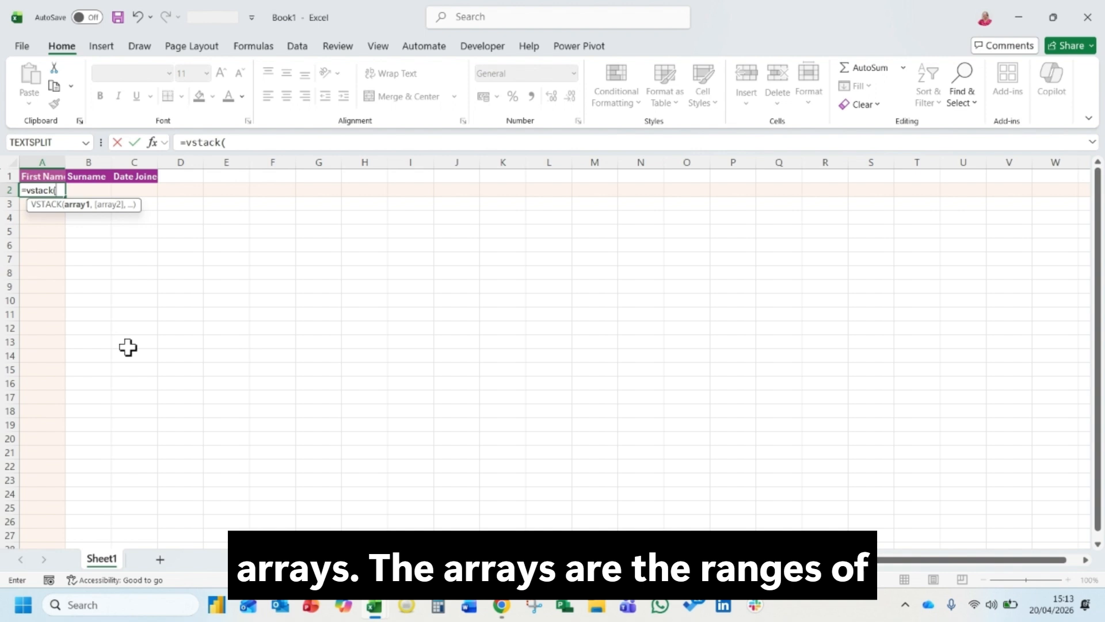
pyautogui.moveTo(373, 609)
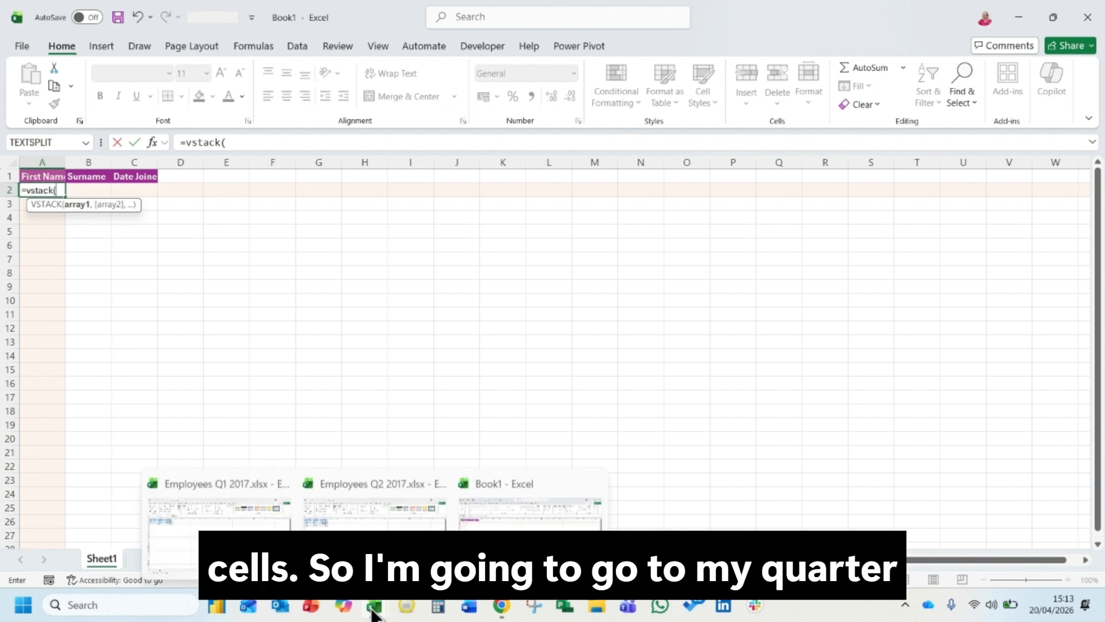
pyautogui.moveTo(219, 512)
pyautogui.click(227, 547)
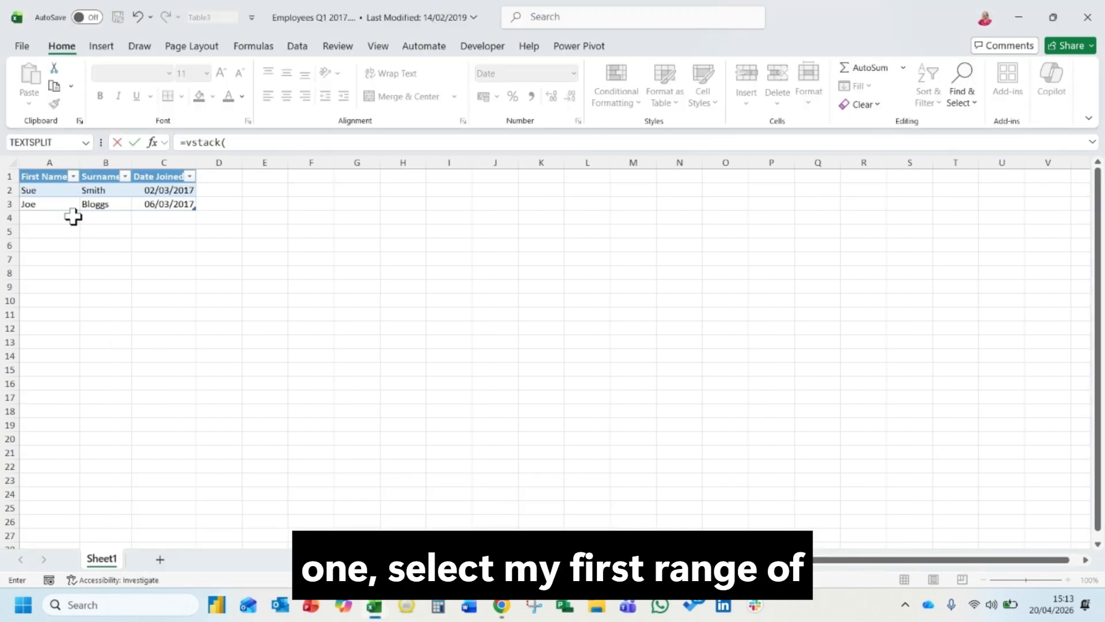
pyautogui.moveTo(56, 192); pyautogui.dragTo(173, 205)
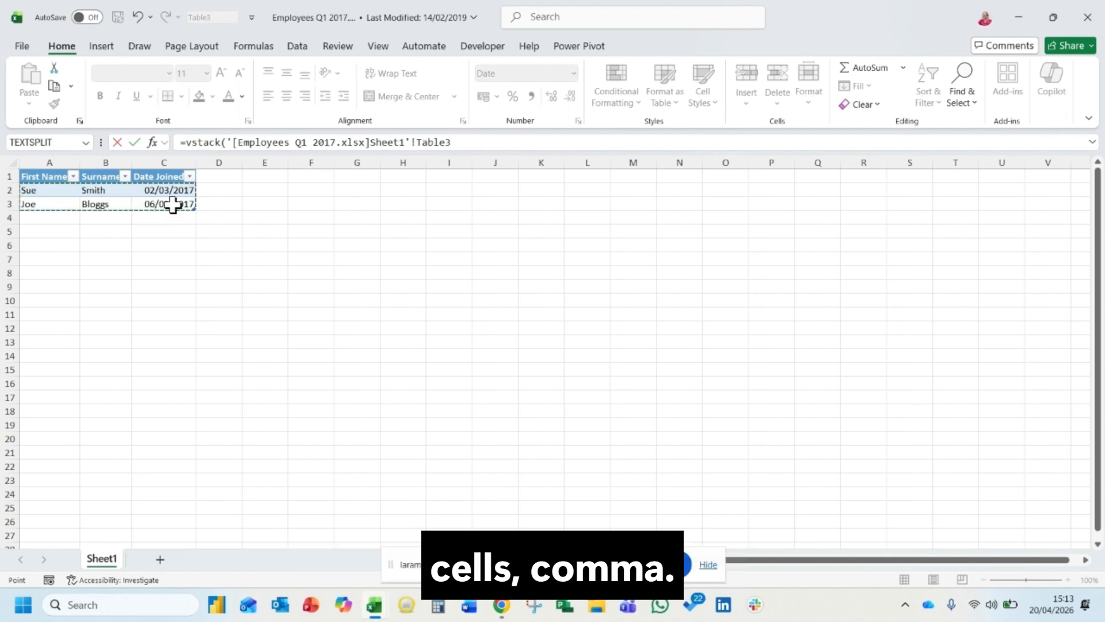
pyautogui.write(',')
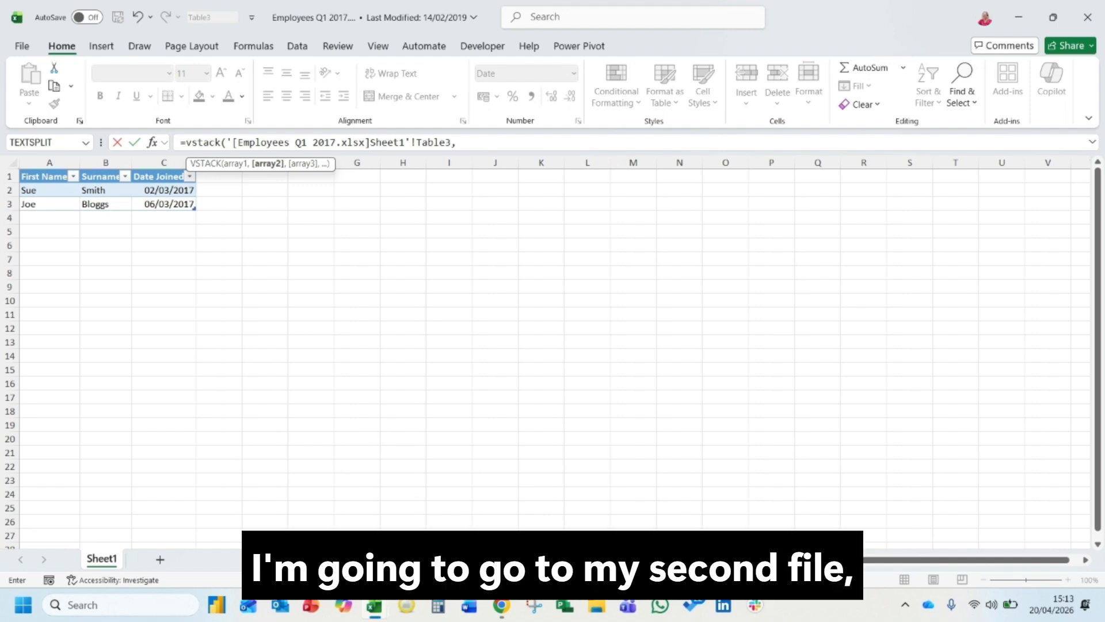
# Add the Employees Q2 2017 table's data rows as the second VSTACK array and complete the formula
pyautogui.click(377, 605)
pyautogui.click(374, 510)
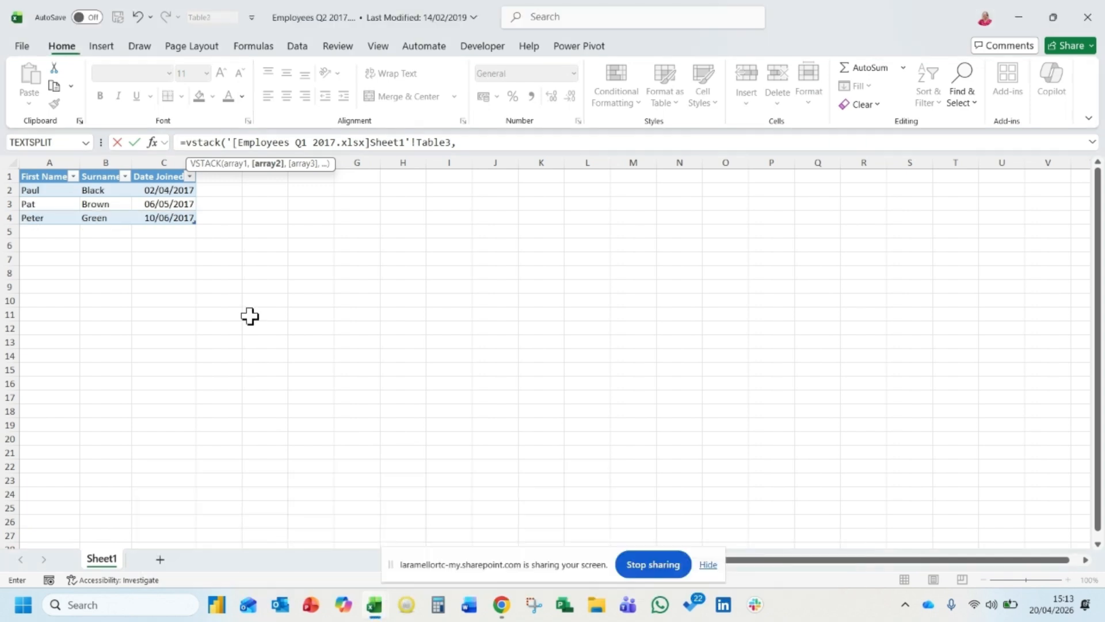
pyautogui.moveTo(50, 187); pyautogui.dragTo(180, 221)
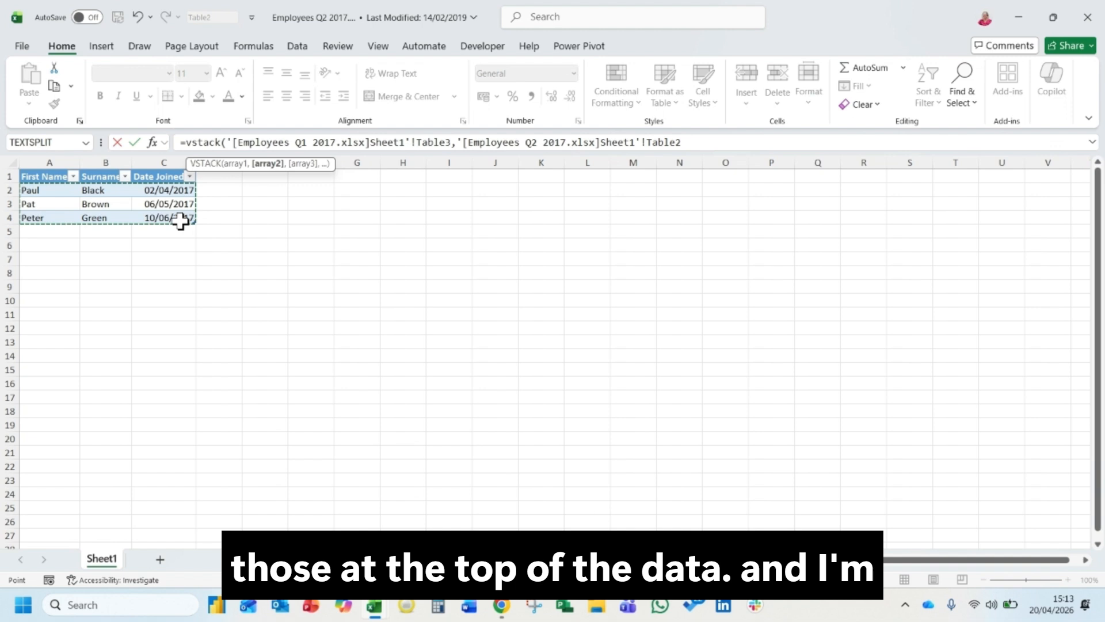
pyautogui.press('Return')
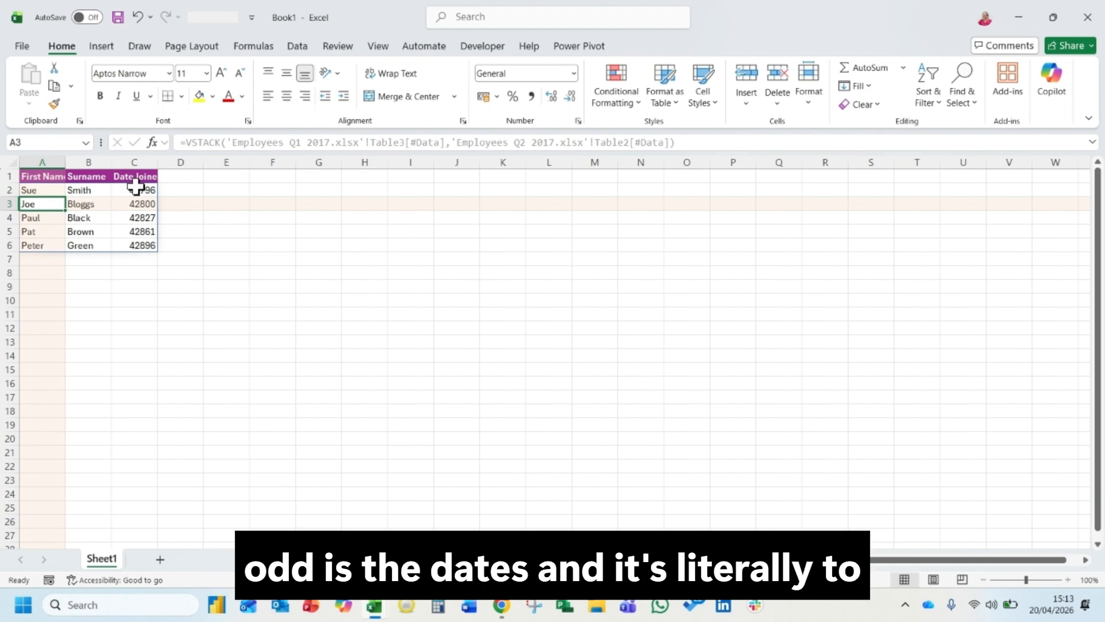
# Format the whole Date Joined column as Short Date
pyautogui.moveTo(136, 185); pyautogui.dragTo(139, 246)
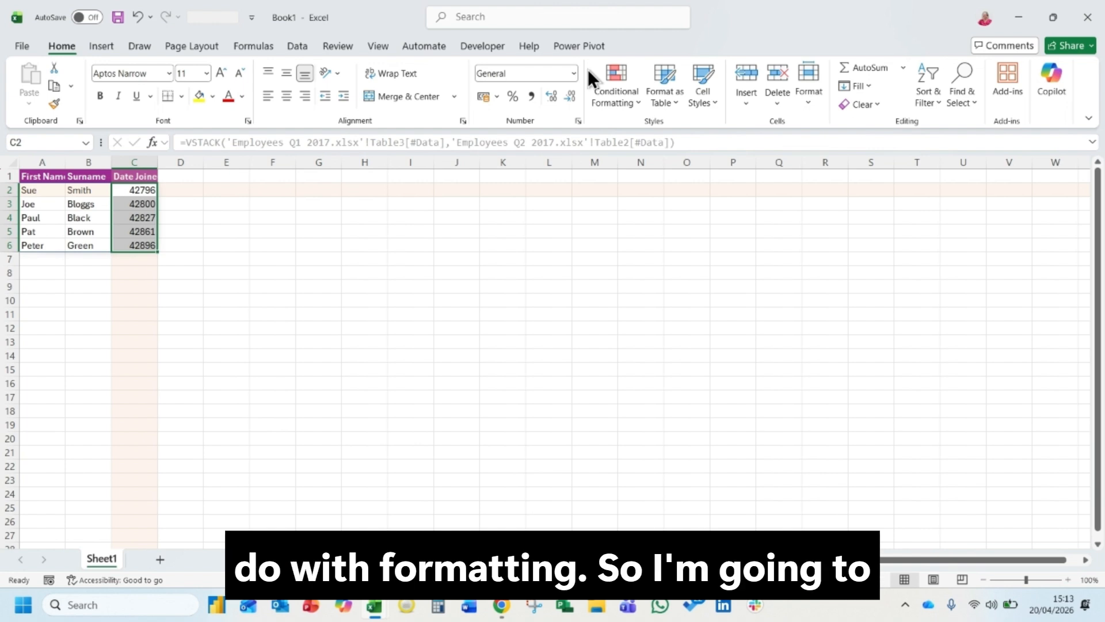
pyautogui.click(140, 159)
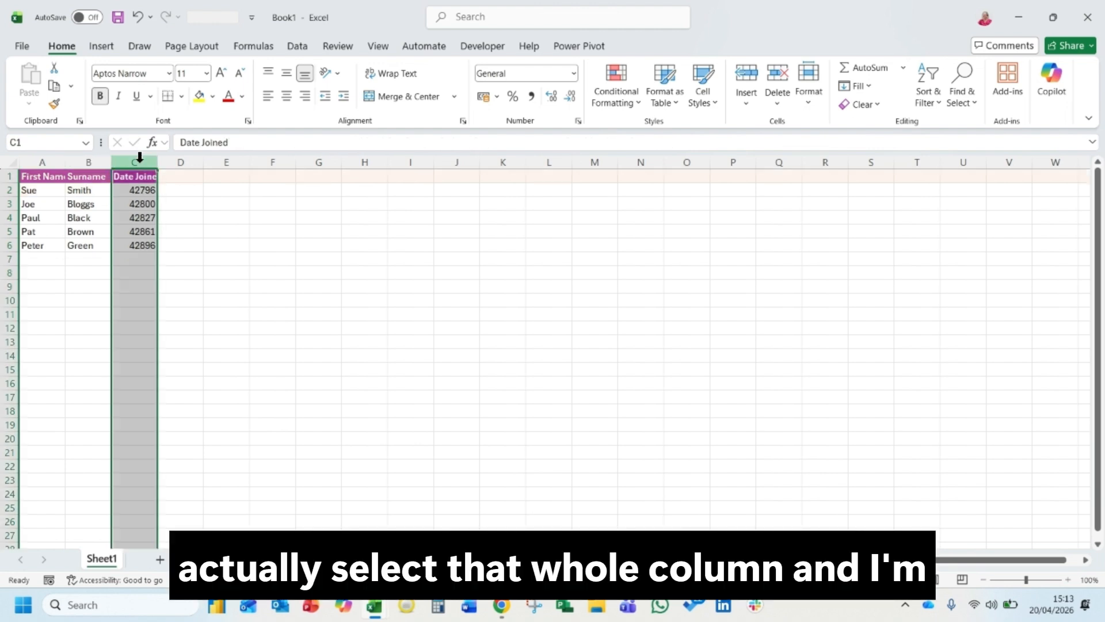
pyautogui.click(572, 73)
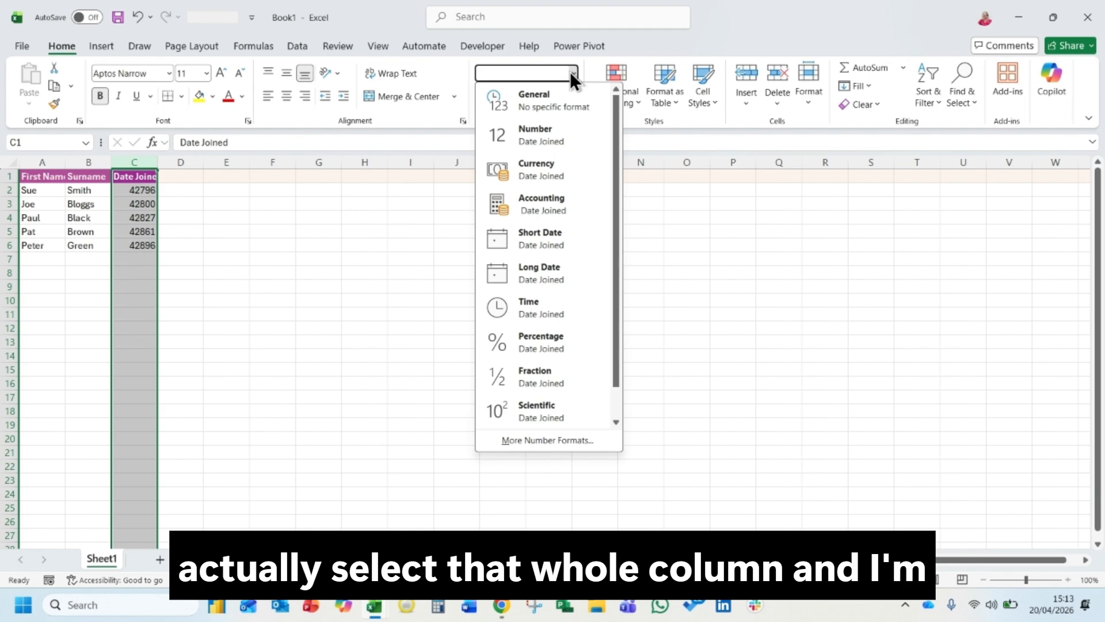
pyautogui.click(535, 231)
pyautogui.click(278, 370)
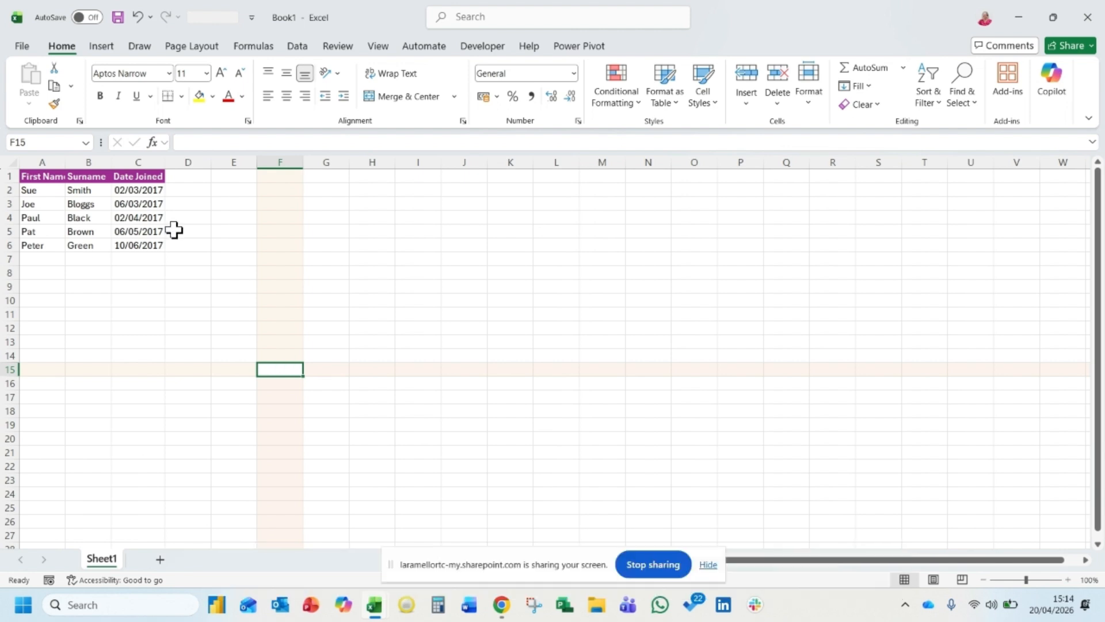
# Wrap the VSTACK formula in cell A2 in a SORT function with sort index 2 to order the list by surname
pyautogui.click(42, 191)
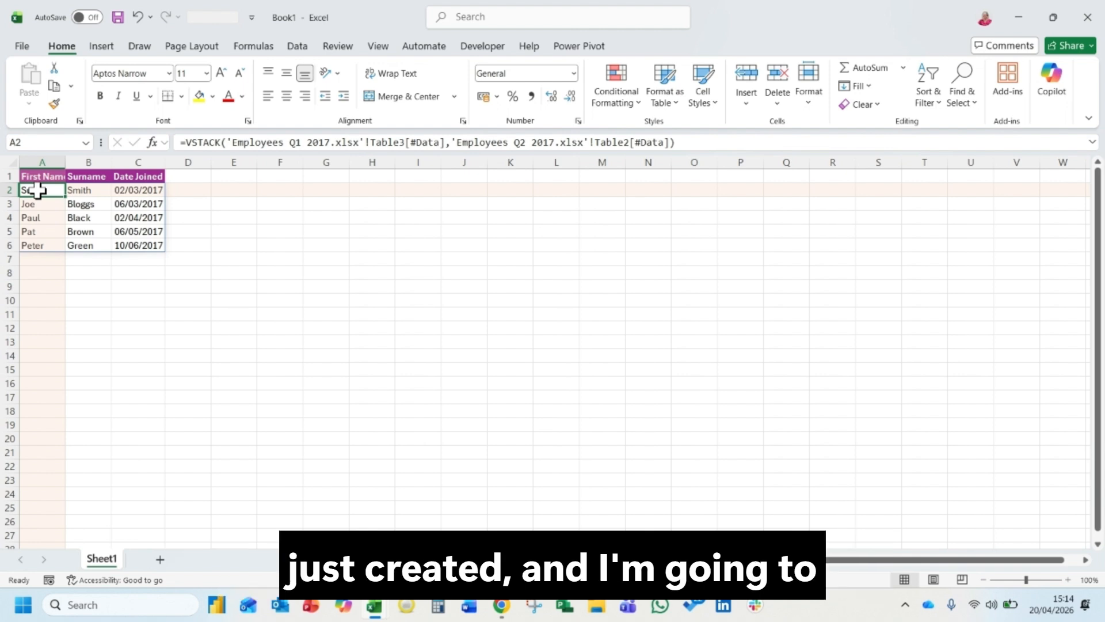
pyautogui.doubleClick(30, 190)
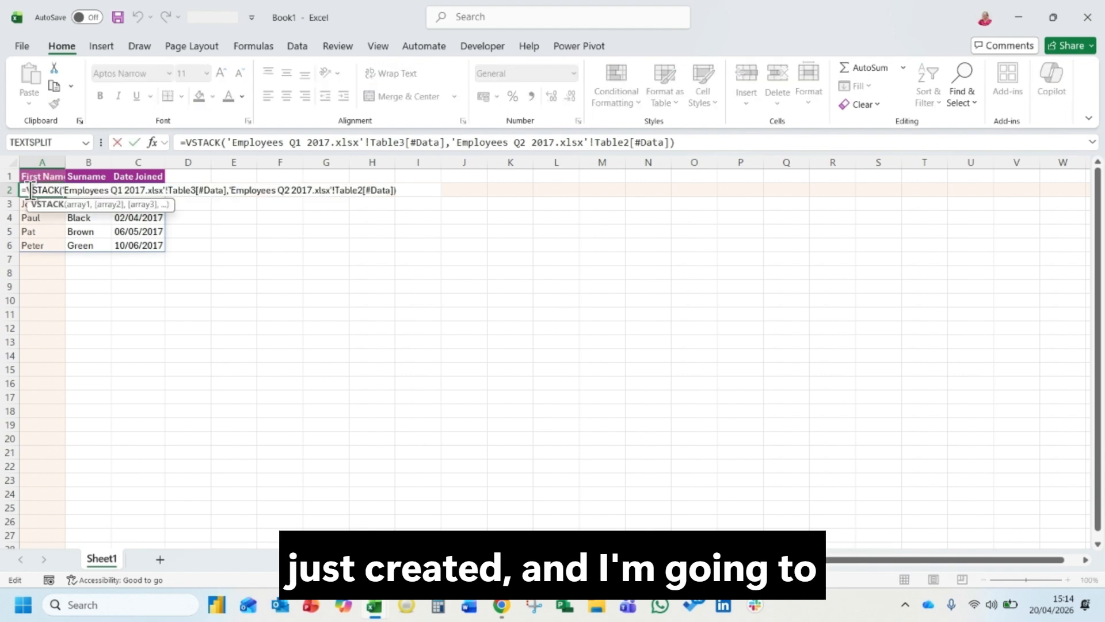
pyautogui.click(27, 189)
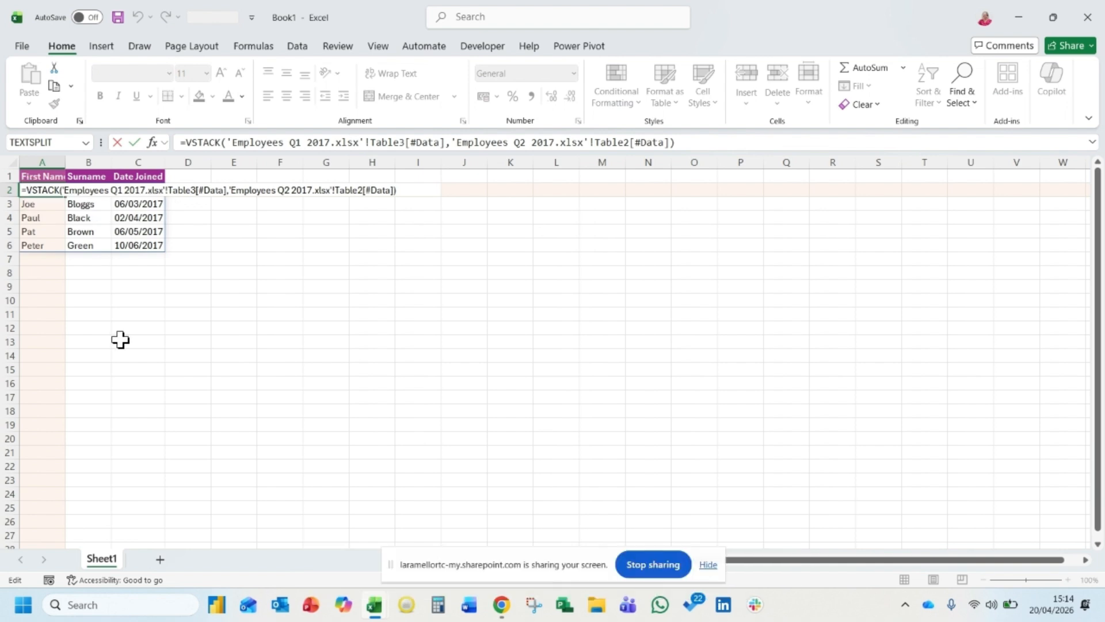
pyautogui.write('sort(')
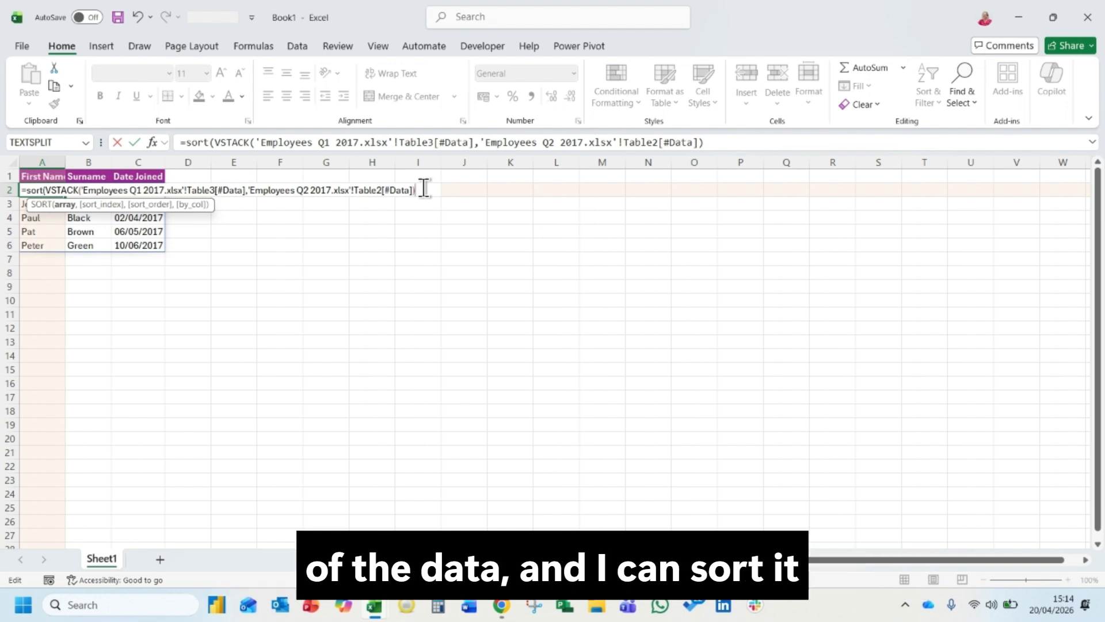
pyautogui.write(',')
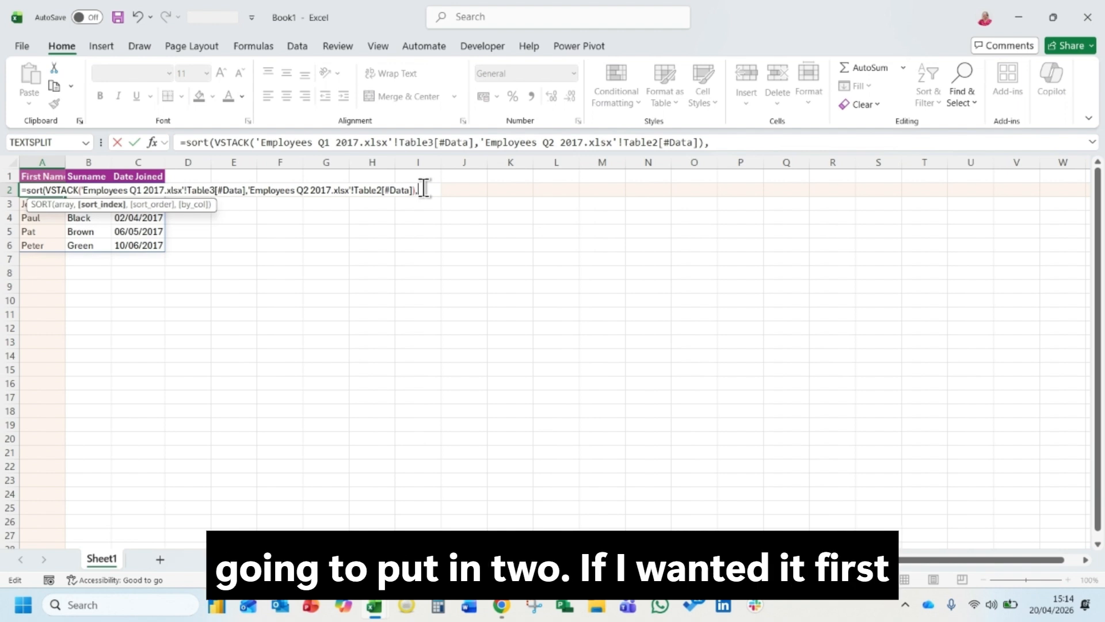
pyautogui.write('2')
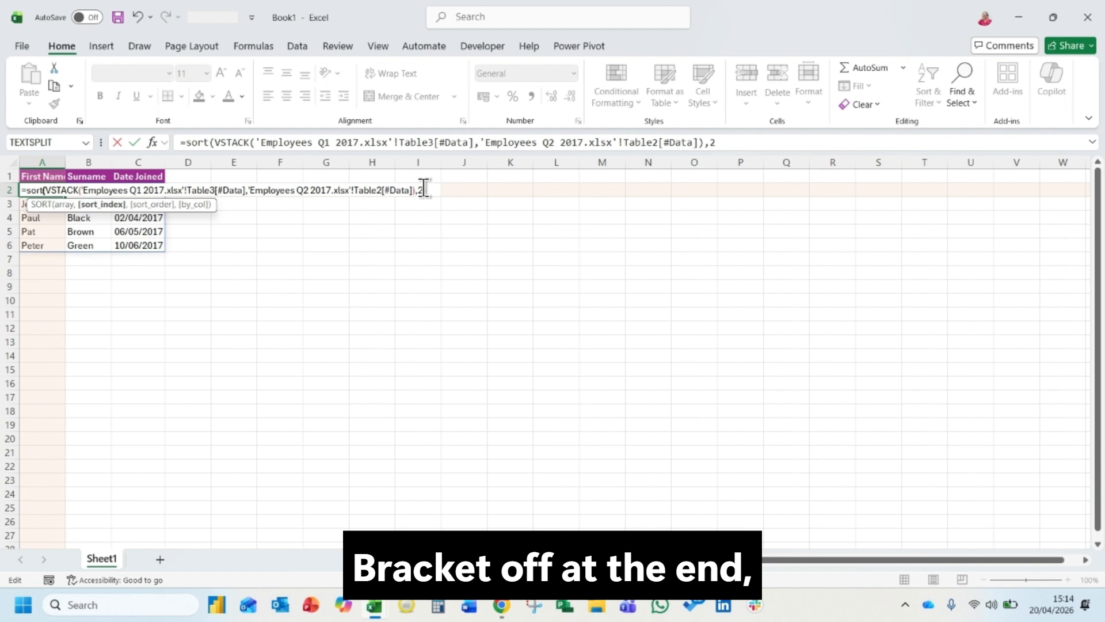
pyautogui.write(')')
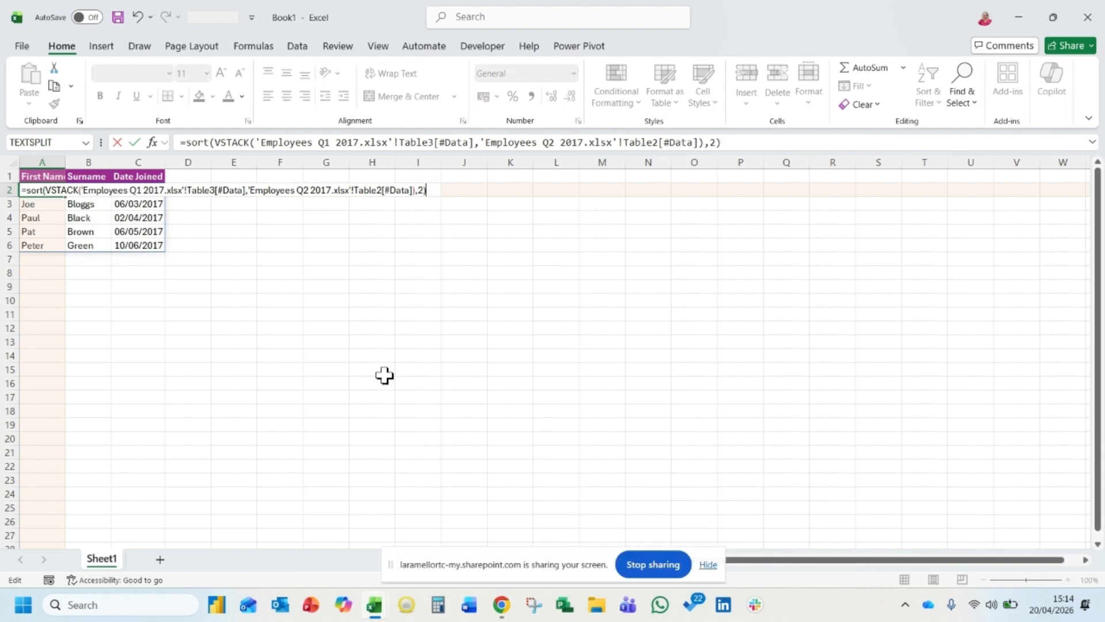
pyautogui.press('Return')
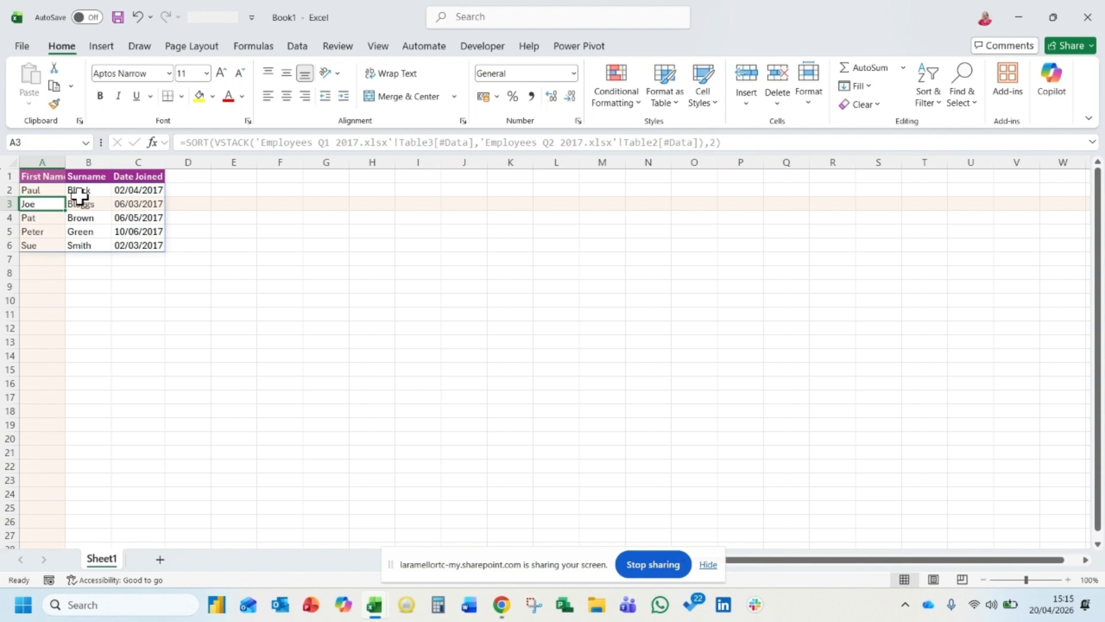
pyautogui.click(46, 189)
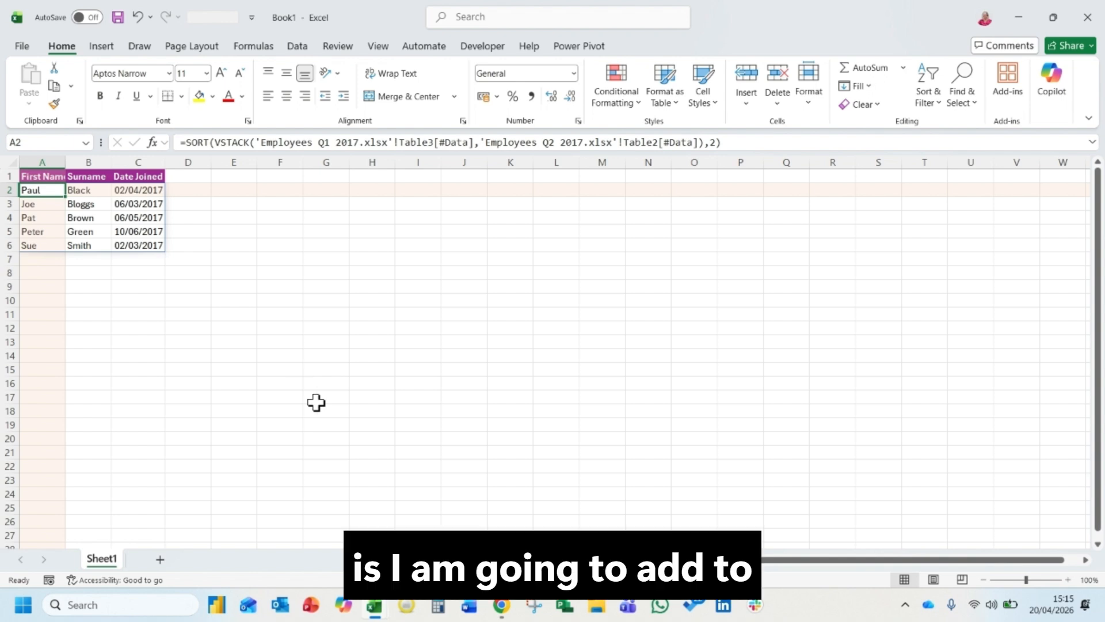
# In the Employees Q1 2017 workbook, start a new table row in row 4 by repeating the first employee's first name
pyautogui.moveTo(376, 610)
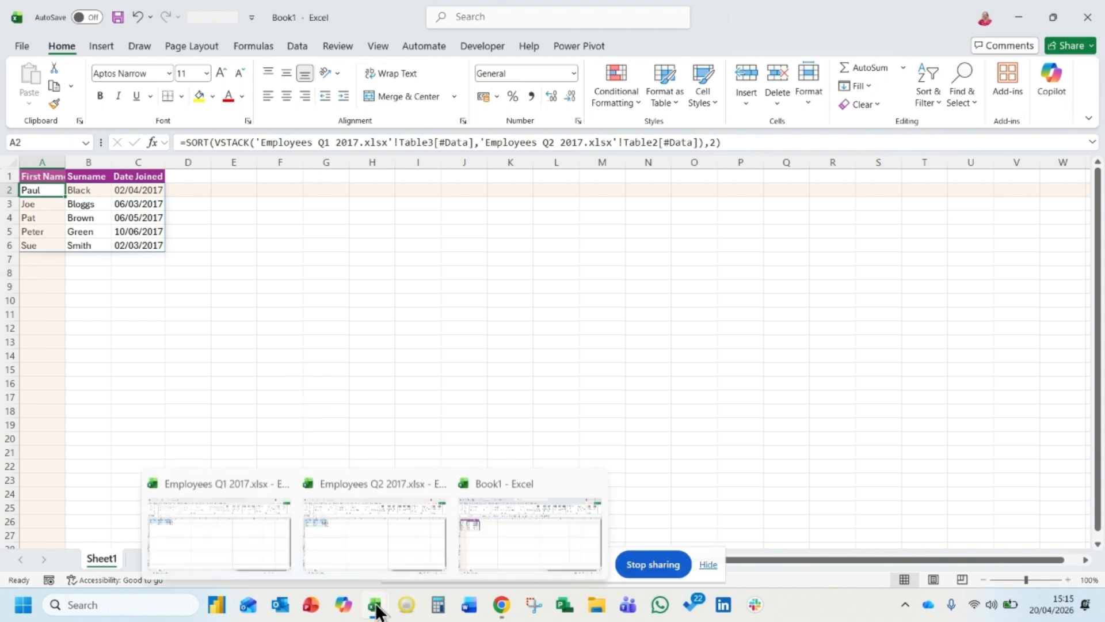
pyautogui.click(245, 541)
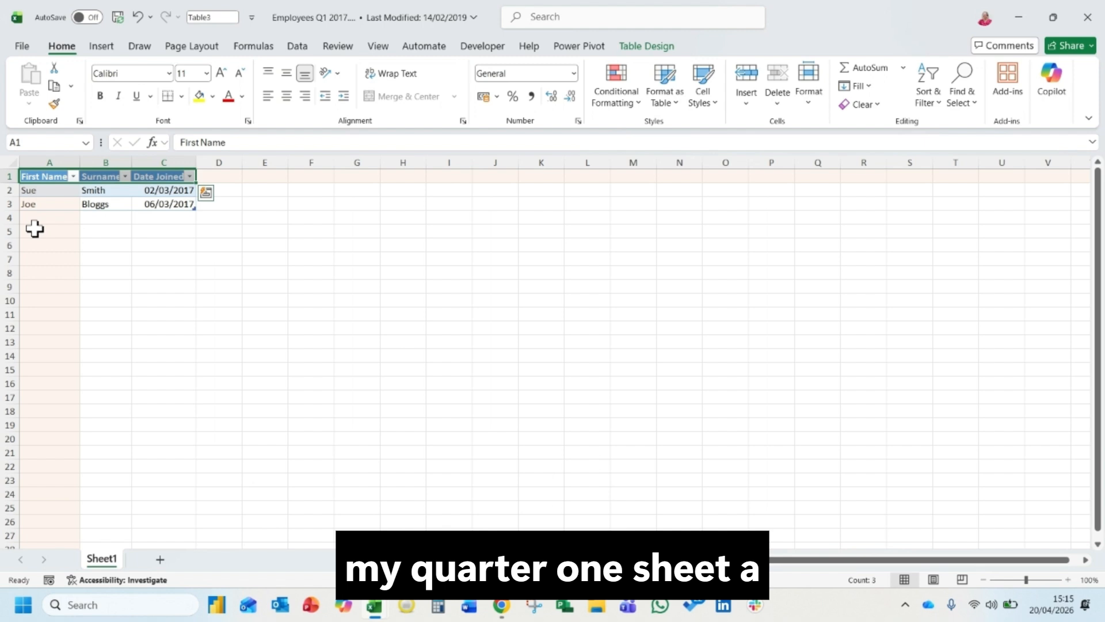
pyautogui.click(32, 219)
pyautogui.write('Sue')
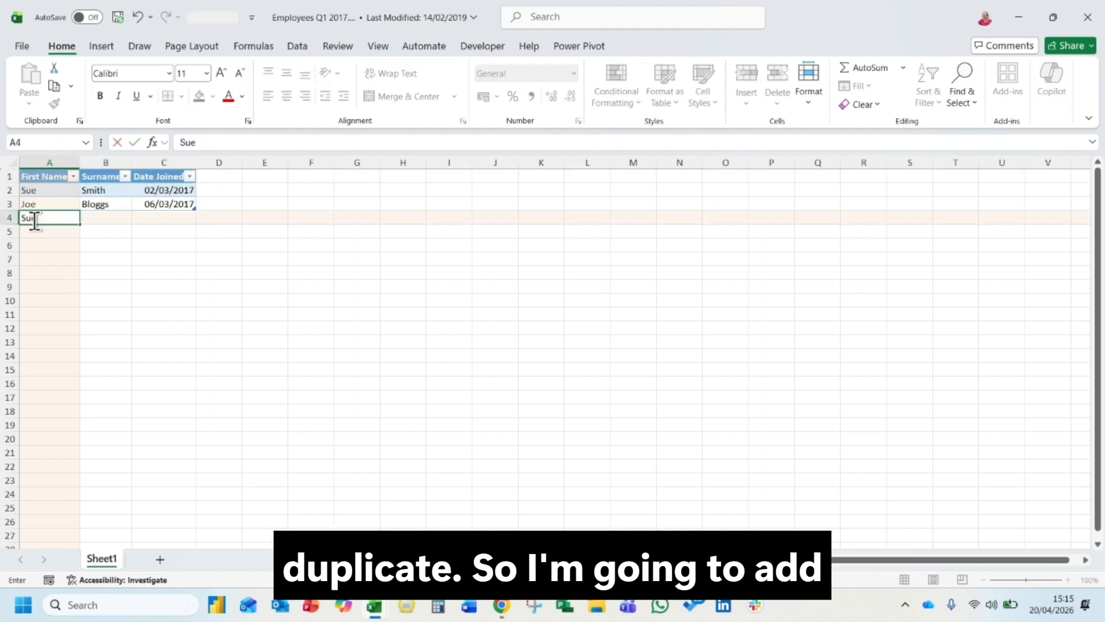
pyautogui.press('Tab')
pyautogui.write('Bloggs')
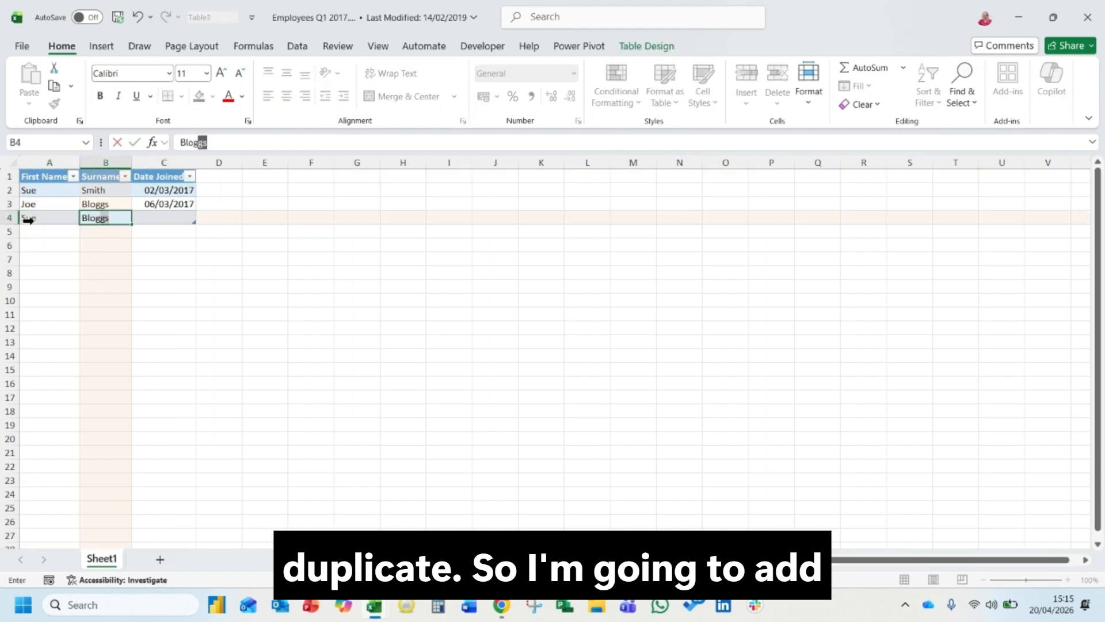
pyautogui.write('====')
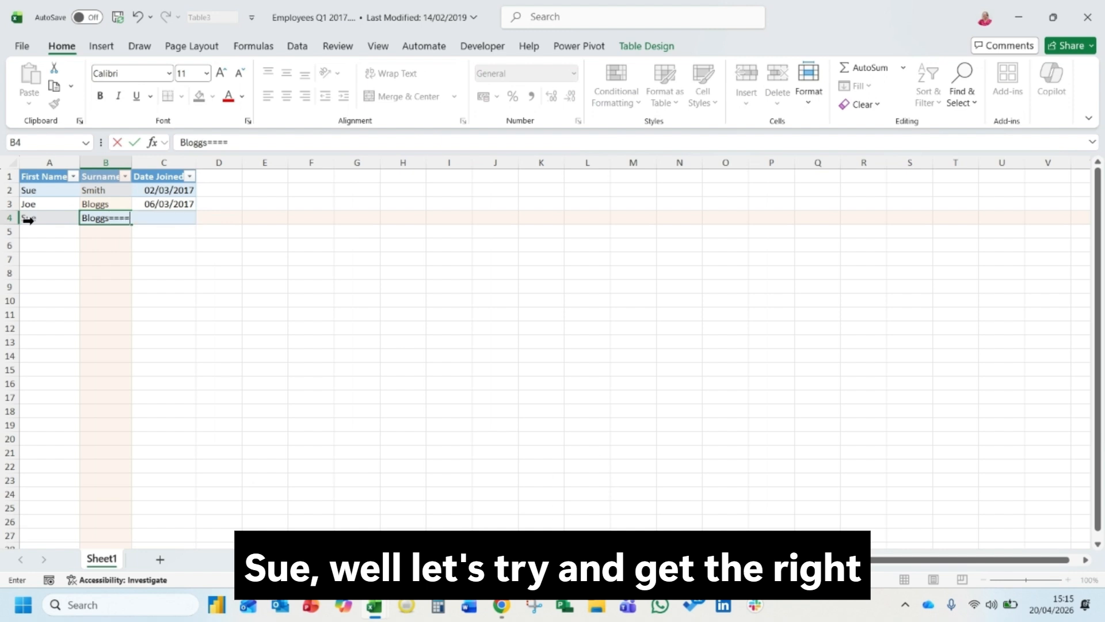
pyautogui.press('BackSpace')
pyautogui.press('BackSpace')
pyautogui.press('BackSpace')
pyautogui.press('BackSpace')
pyautogui.press('BackSpace')
pyautogui.press('BackSpace')
pyautogui.press('BackSpace')
pyautogui.press('BackSpace')
pyautogui.press('BackSpace')
pyautogui.press('BackSpace')
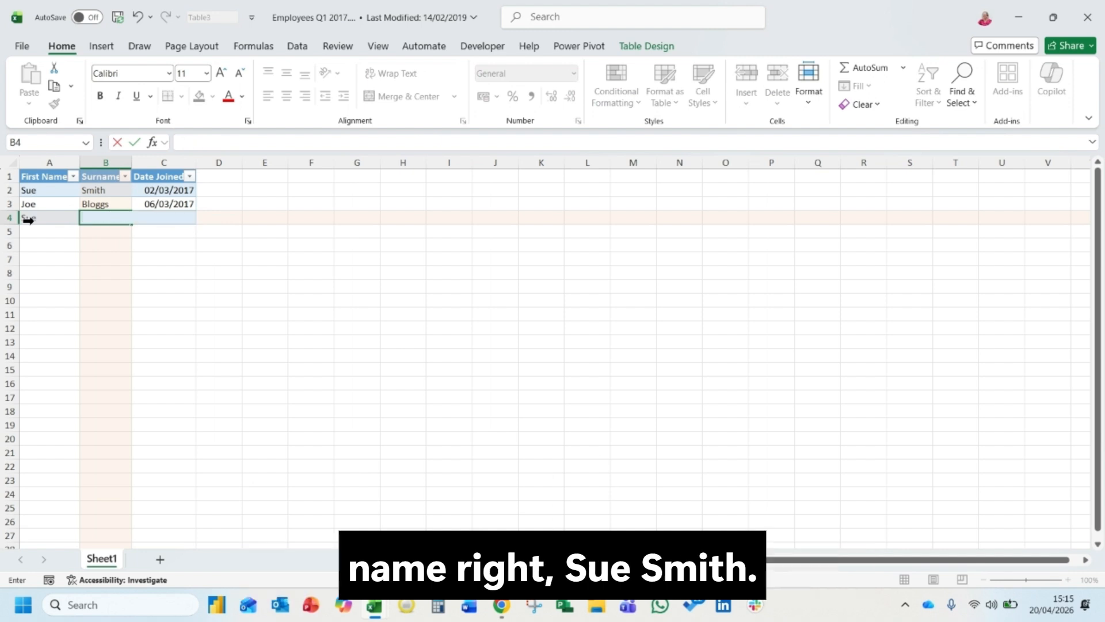
# Complete the duplicate record in row 4 with the first employee's surname and the date joined 2/3/17
pyautogui.write('S')
pyautogui.press('Tab')
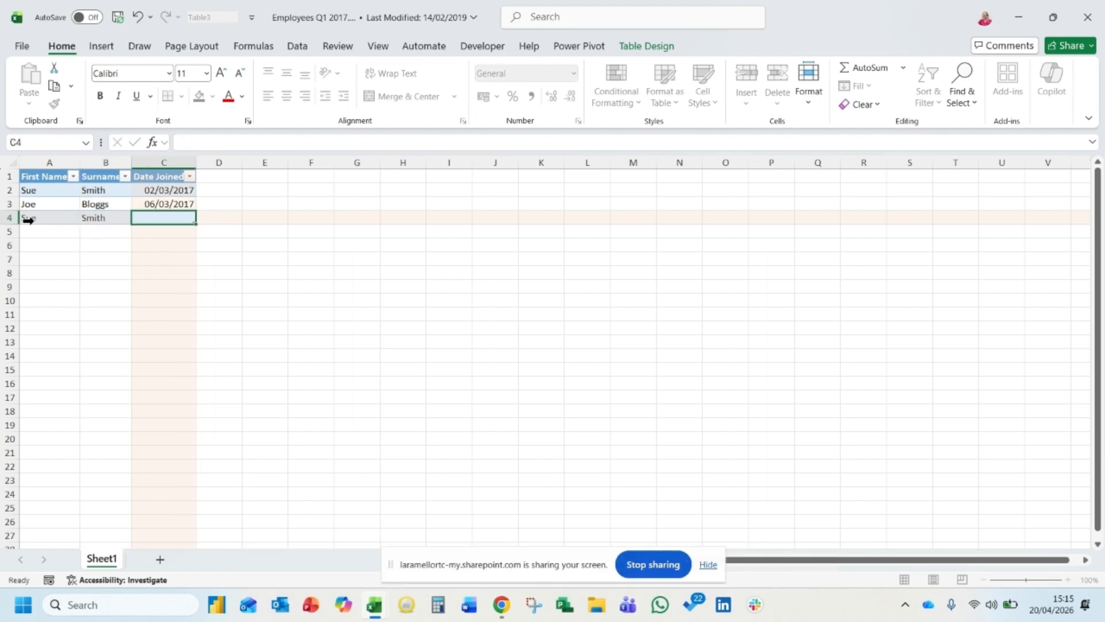
pyautogui.write('2/')
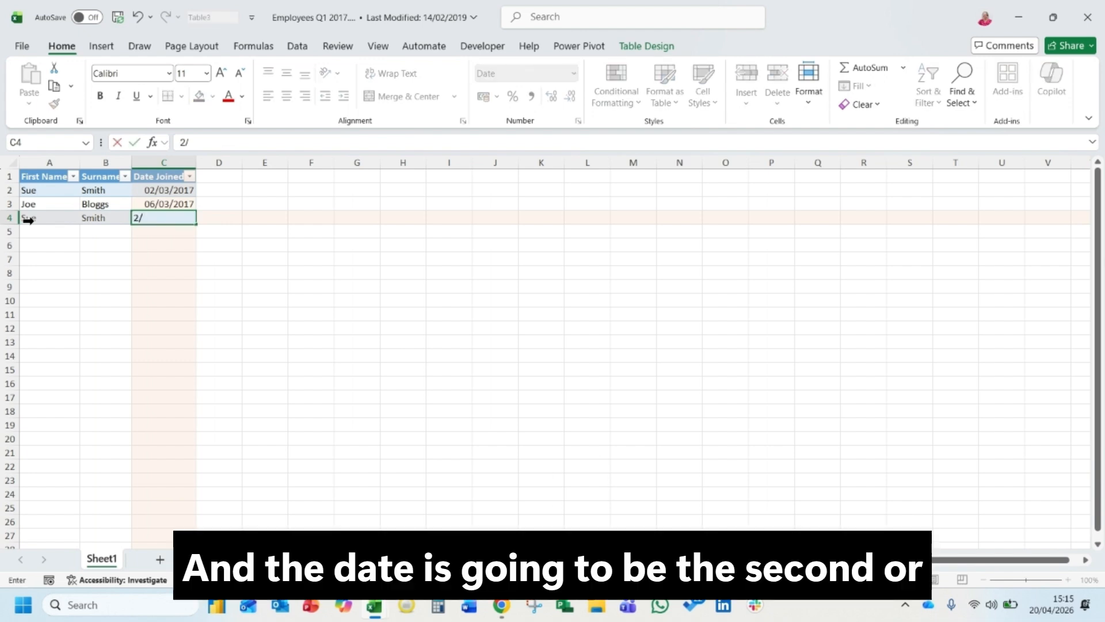
pyautogui.write('3/17')
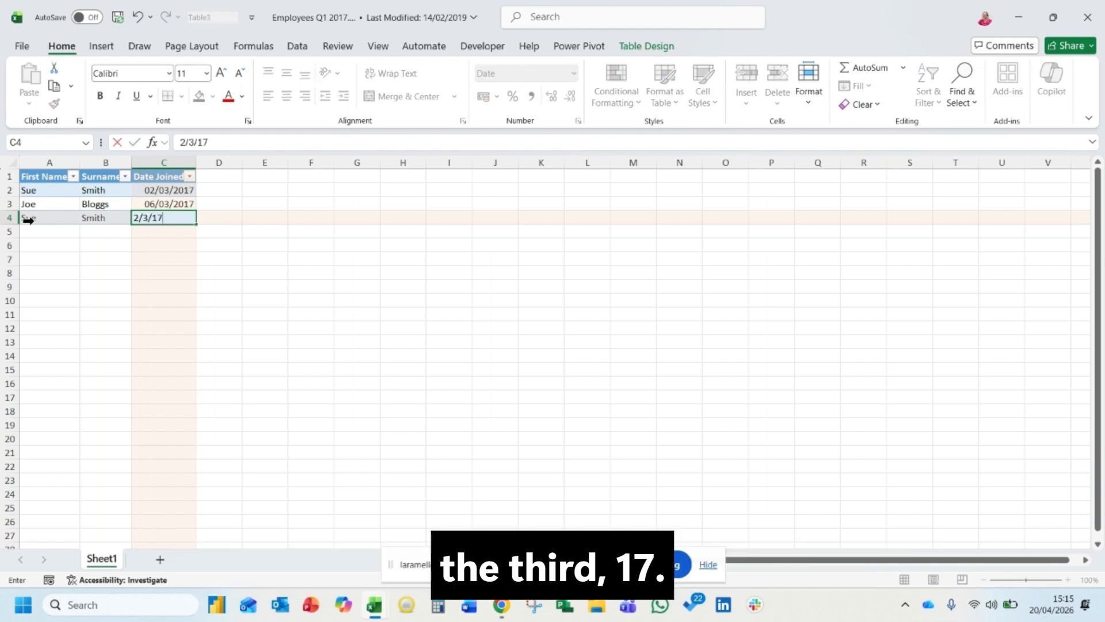
pyautogui.press('Return')
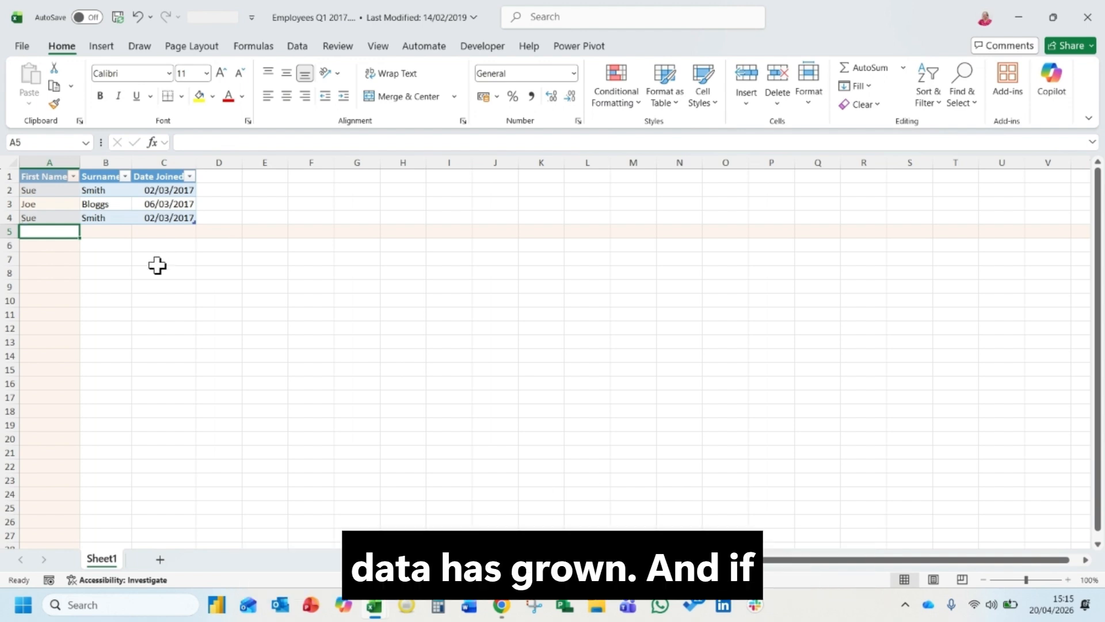
# Switch to Book1 and wrap the SORT formula in cell A2 in a UNIQUE function to remove duplicate records
pyautogui.moveTo(371, 616)
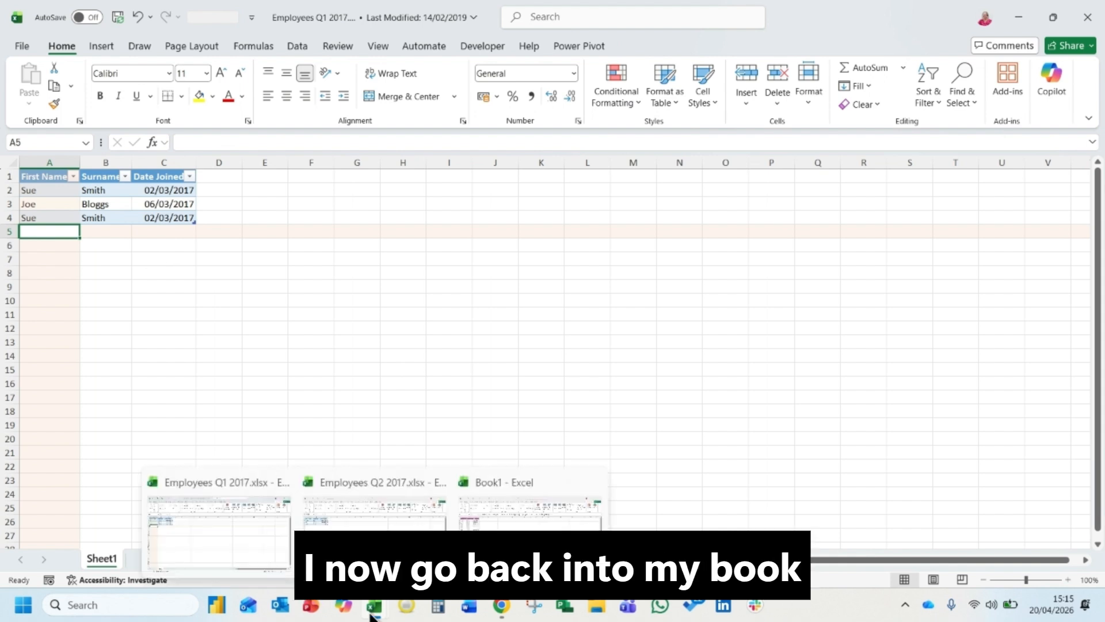
pyautogui.click(510, 529)
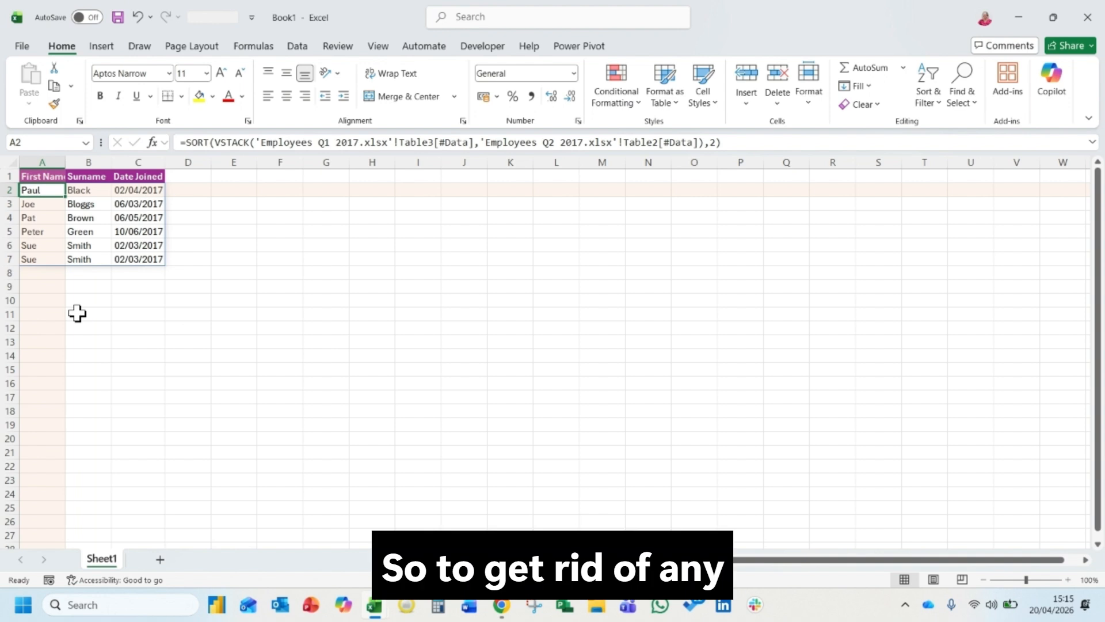
pyautogui.click(186, 143)
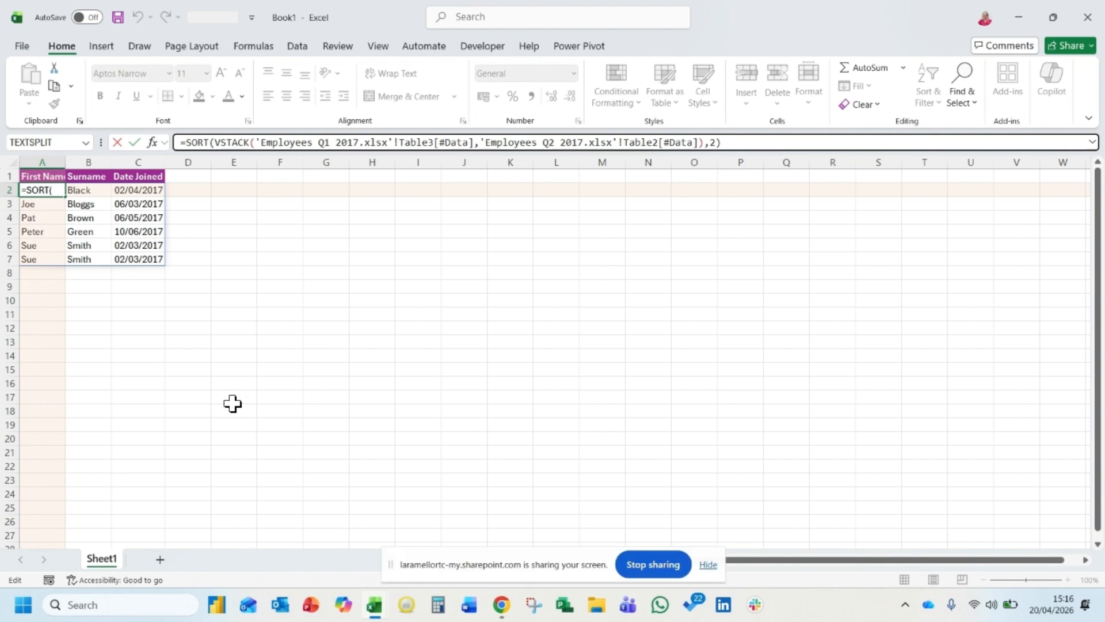
pyautogui.write('uni')
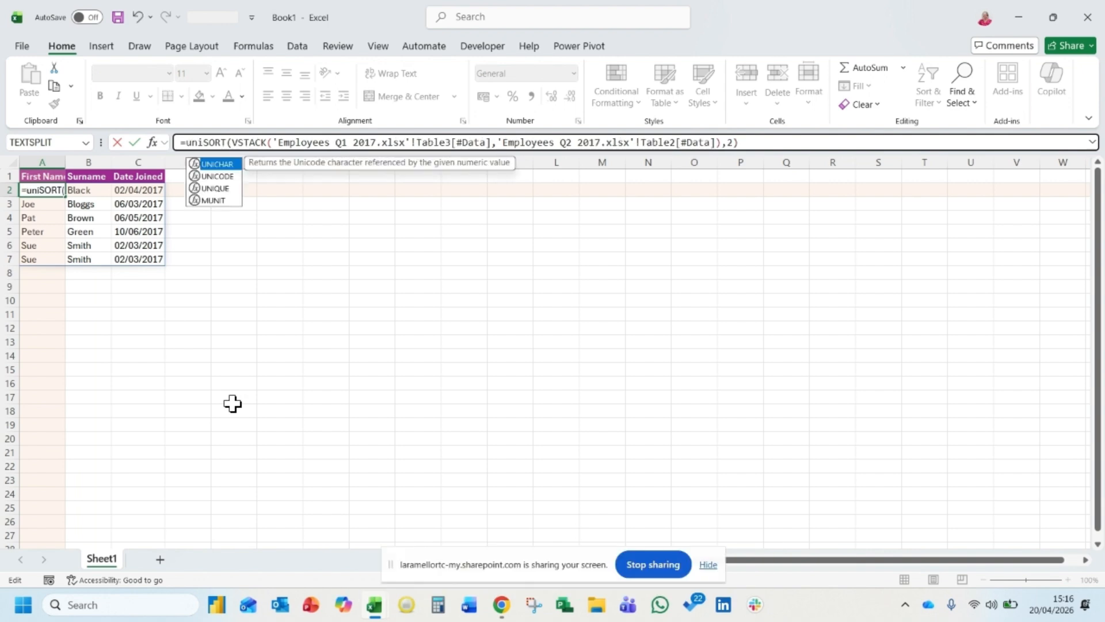
pyautogui.write('quw')
pyautogui.press('BackSpace')
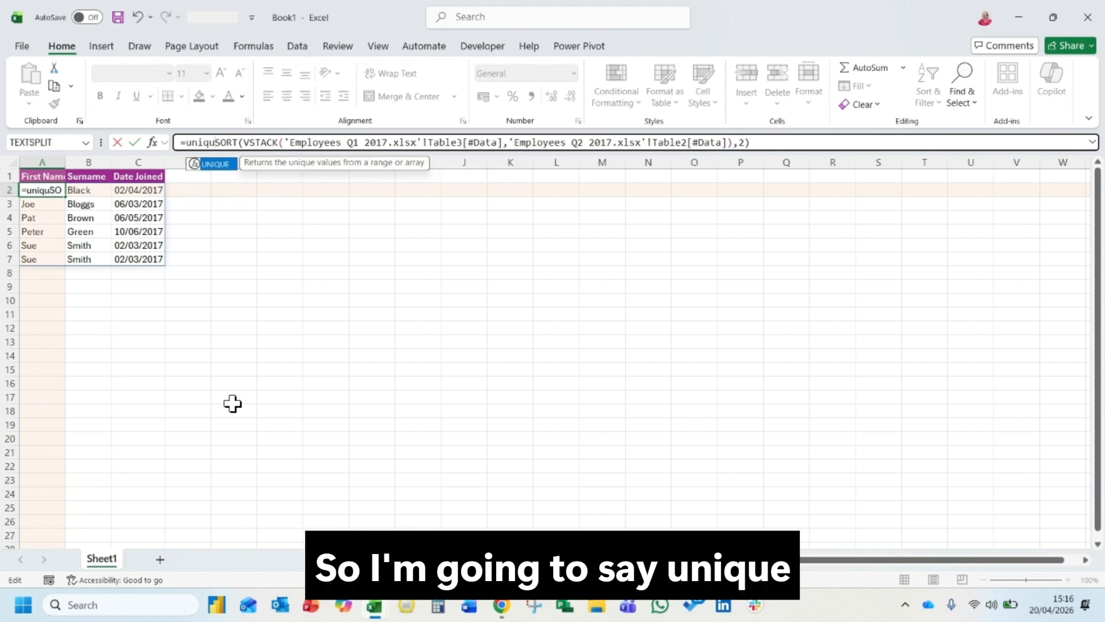
pyautogui.write('e(')
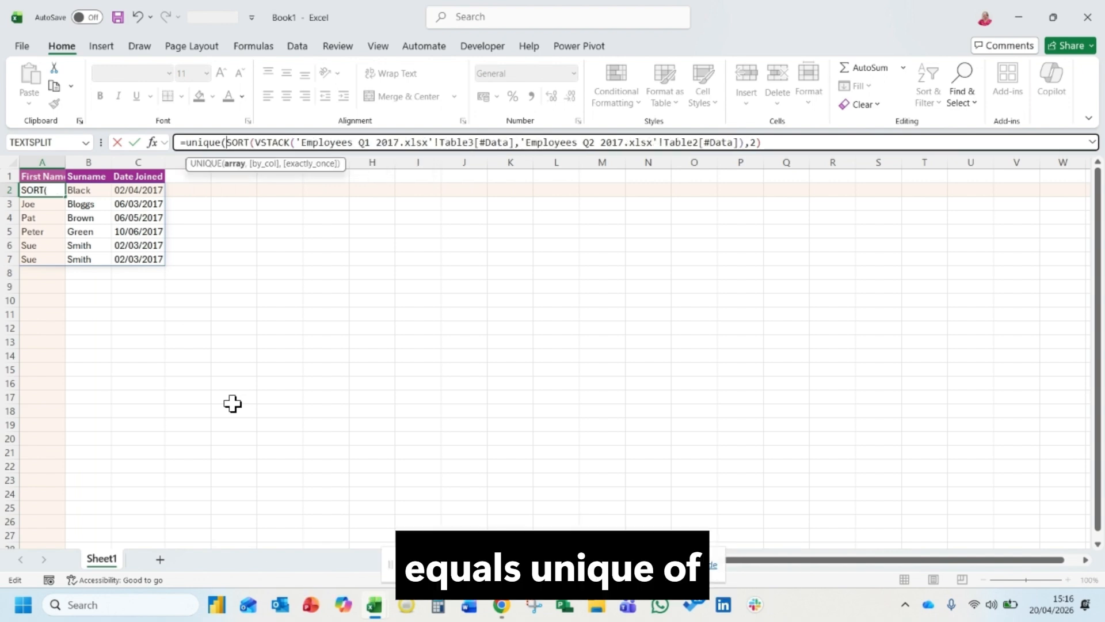
pyautogui.click(810, 142)
pyautogui.write(')')
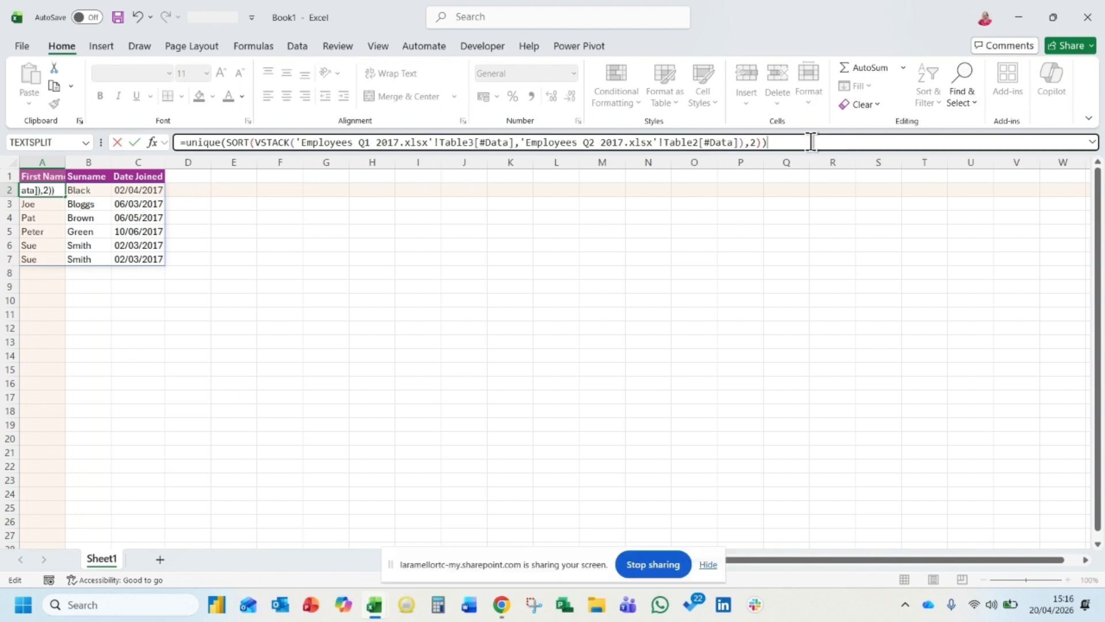
pyautogui.press('Return')
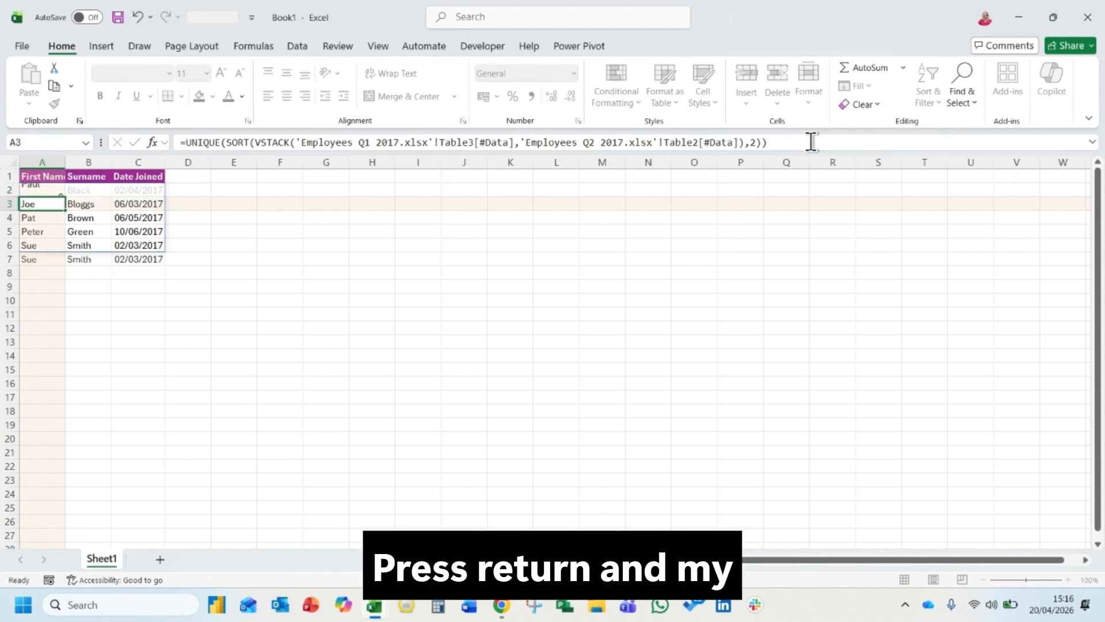